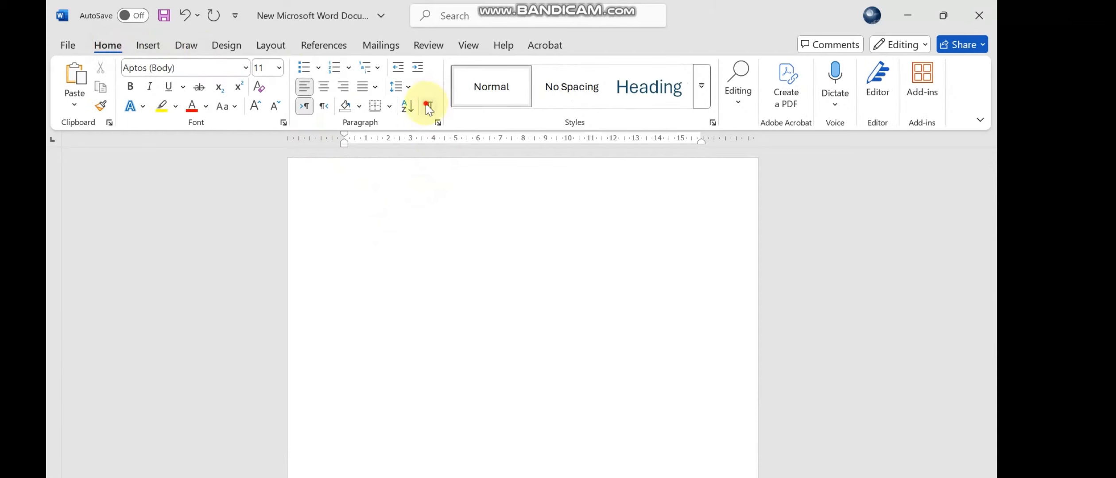
- Hide the formatting marks and insert a page break on a new line below the "Chapter 1 Introduction" heading
click(429, 106)
scroll(440, 239, down, 10)
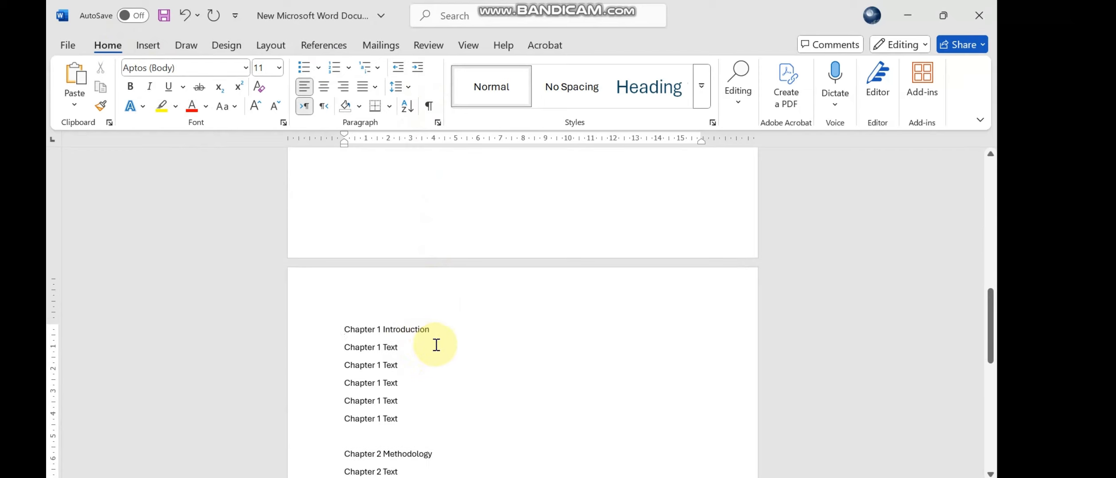
click(441, 330)
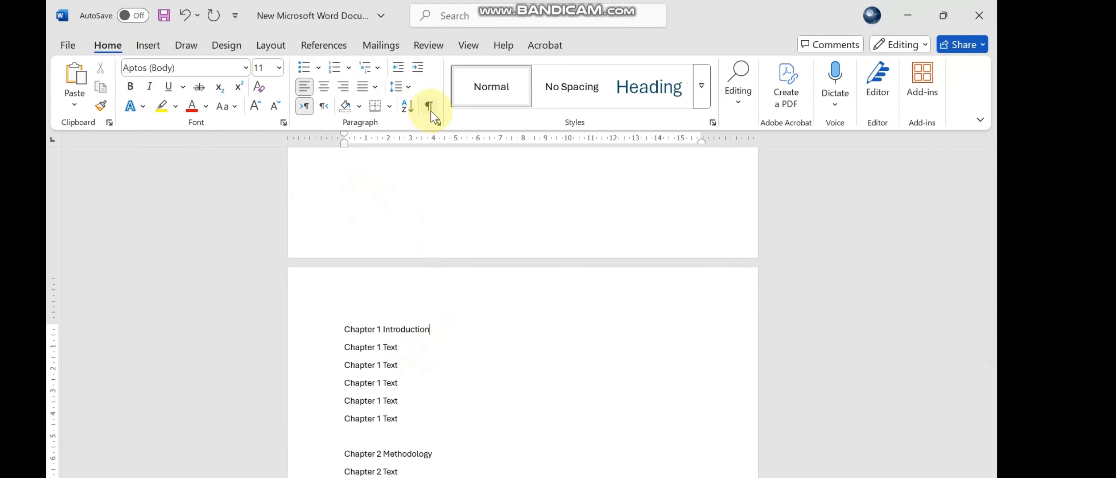
click(270, 45)
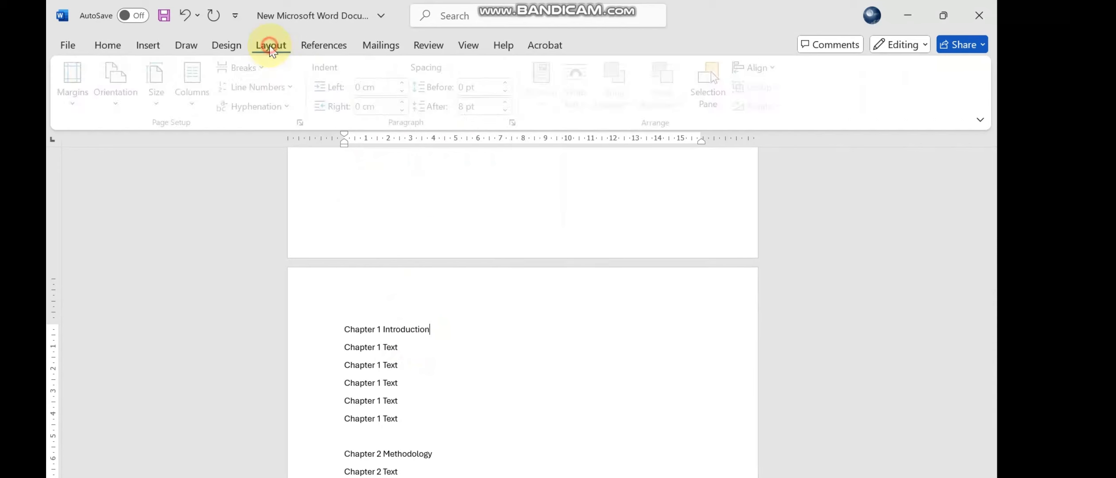
key(Return)
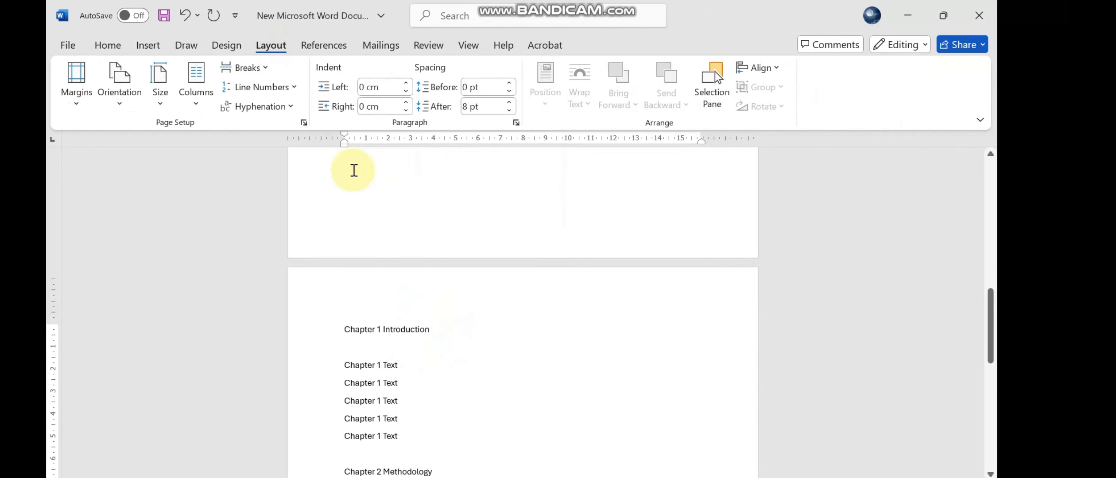
click(244, 68)
click(289, 125)
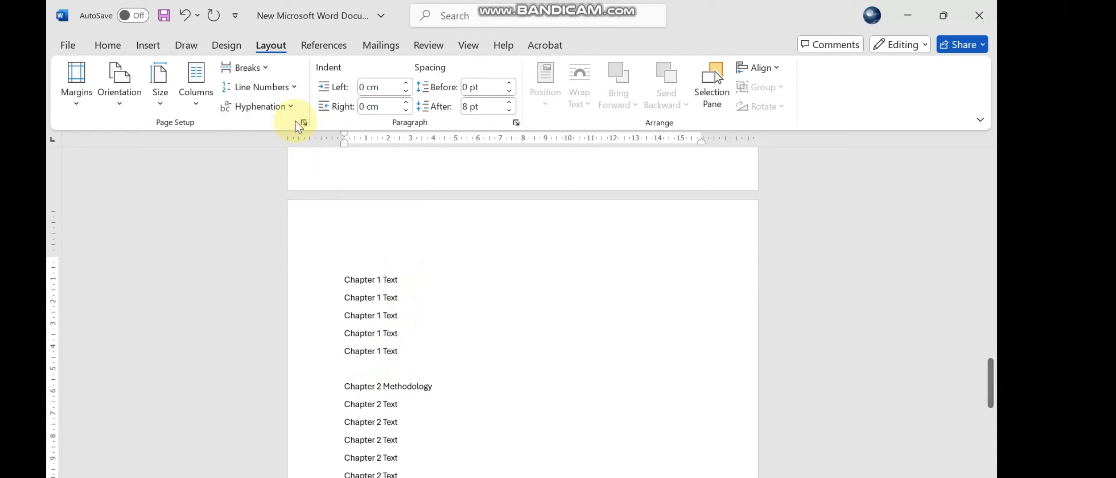
- Insert page breaks before and after the "Chapter 2 Methodology" heading so it stands on its own page
click(250, 71)
click(281, 119)
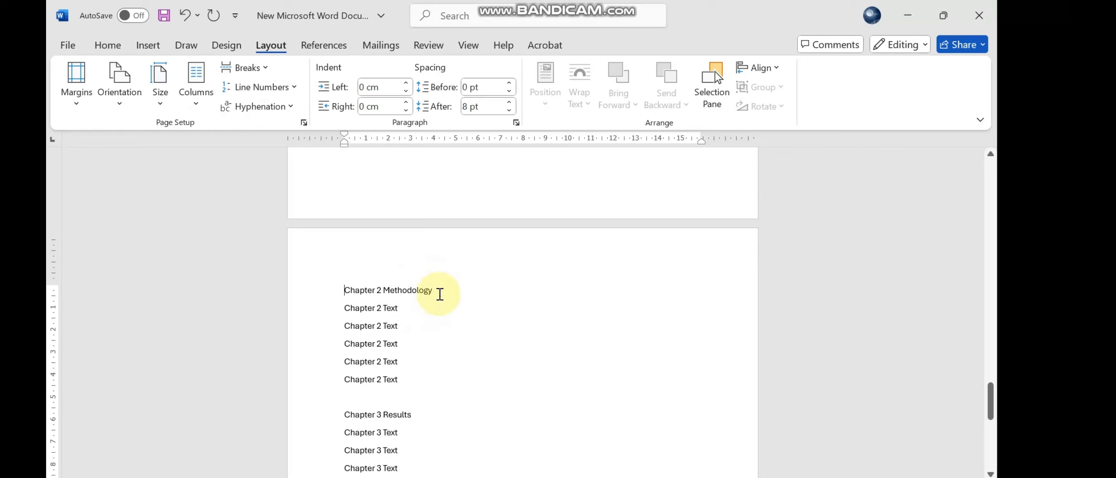
click(248, 67)
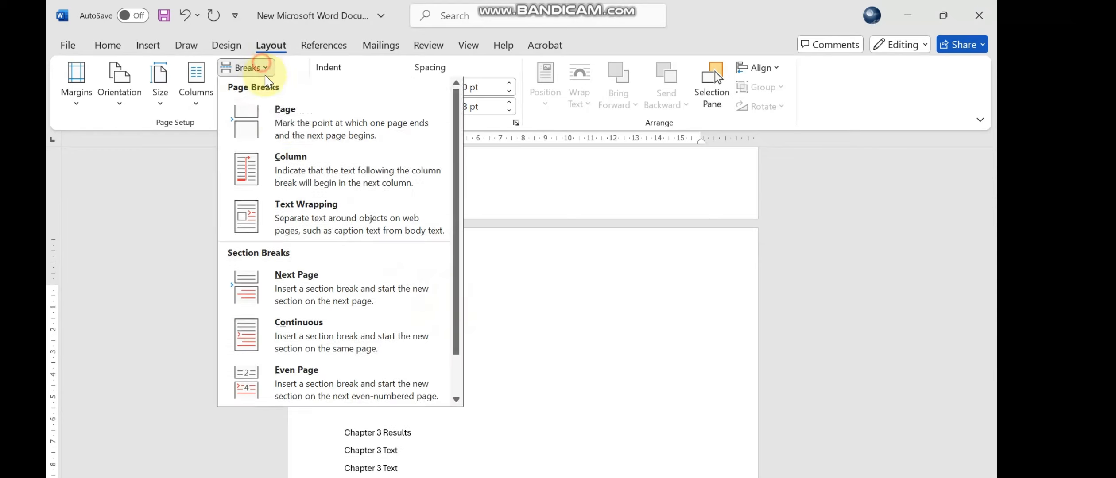
click(288, 110)
scroll(423, 246, down, 4)
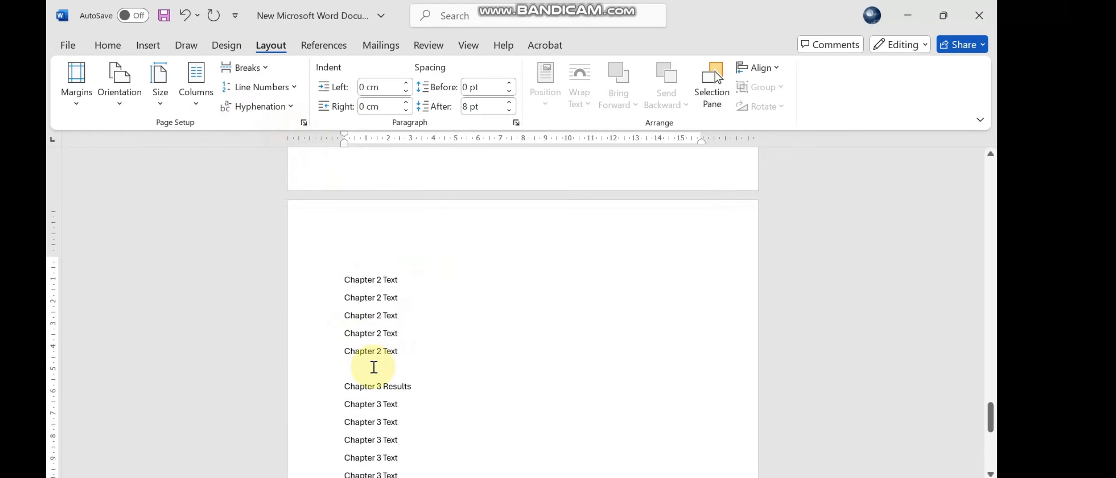
- Insert page breaks before and after the "Chapter 3 Results" heading so it stands on its own page
click(247, 67)
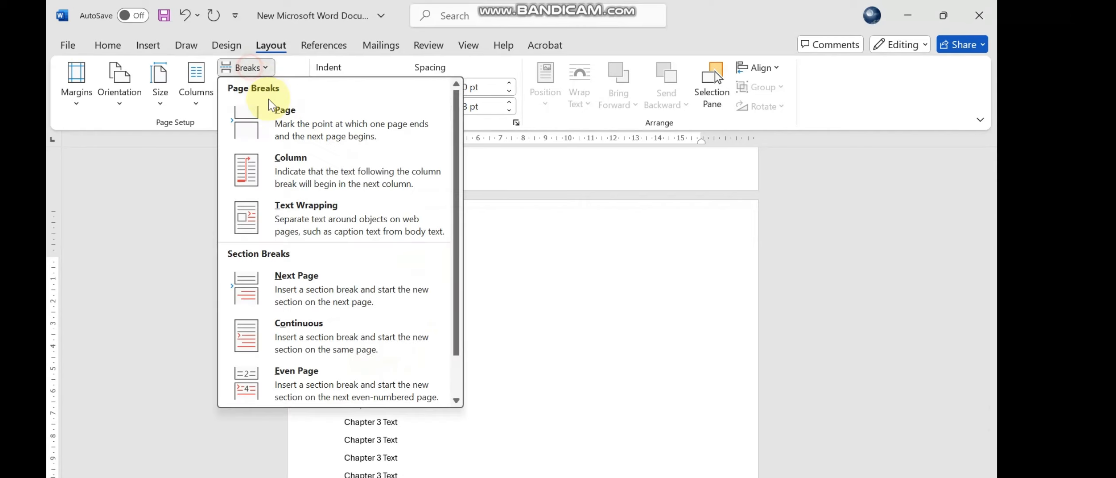
click(288, 133)
scroll(395, 261, down, 3)
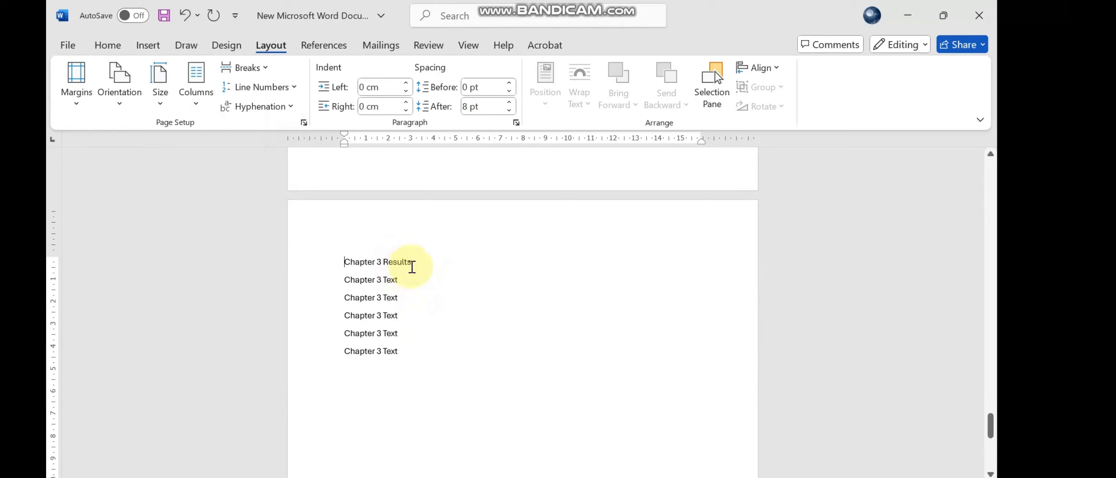
click(374, 274)
click(248, 67)
click(292, 126)
scroll(421, 292, down, 4)
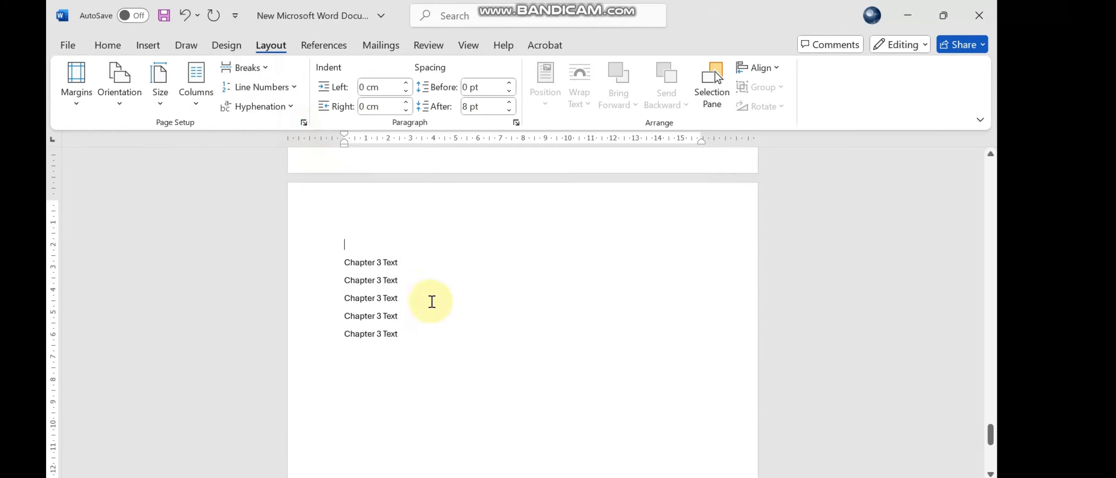
- Show the formatting marks, check the page breaks from Chapter 3 back to the first page, and hide the marks again
scroll(346, 190, up, 1)
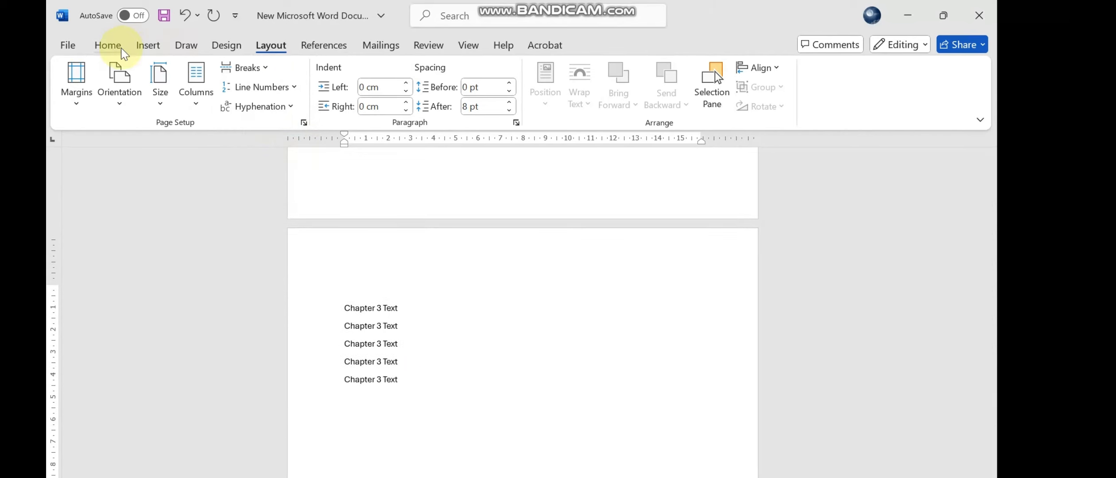
click(107, 44)
click(429, 106)
scroll(371, 303, up, 5)
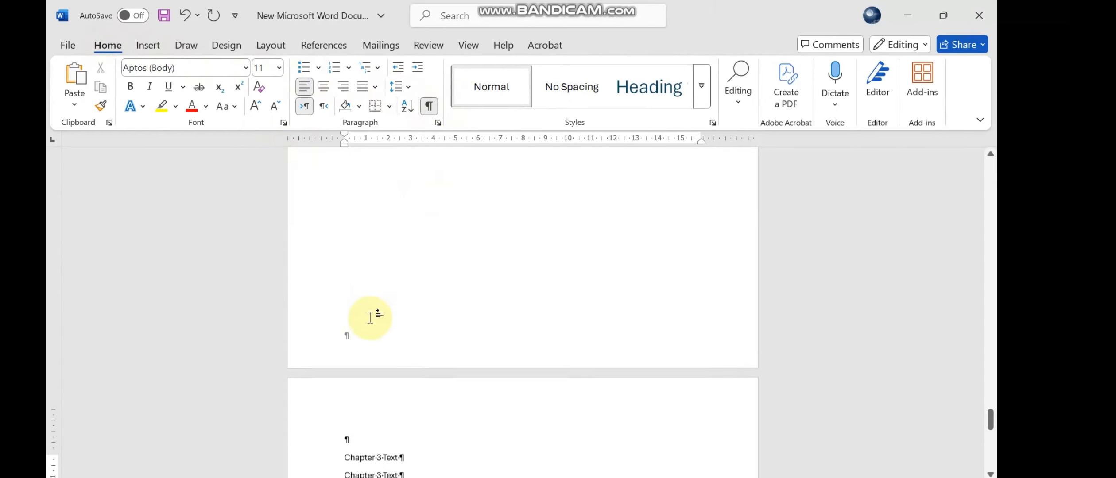
scroll(392, 299, up, 3)
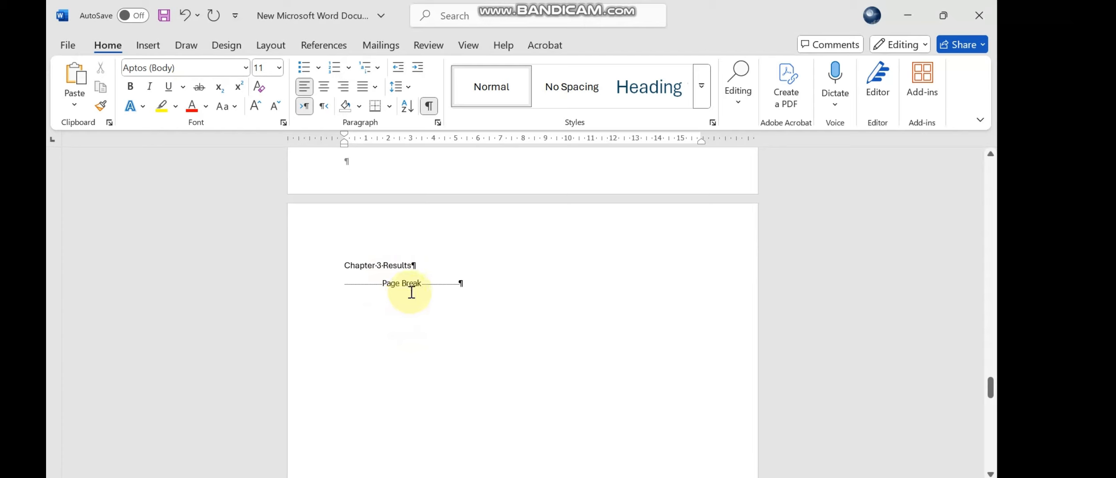
scroll(412, 292, up, 15)
scroll(408, 320, up, 15)
scroll(413, 357, up, 15)
scroll(411, 274, up, 10)
scroll(423, 303, up, 1)
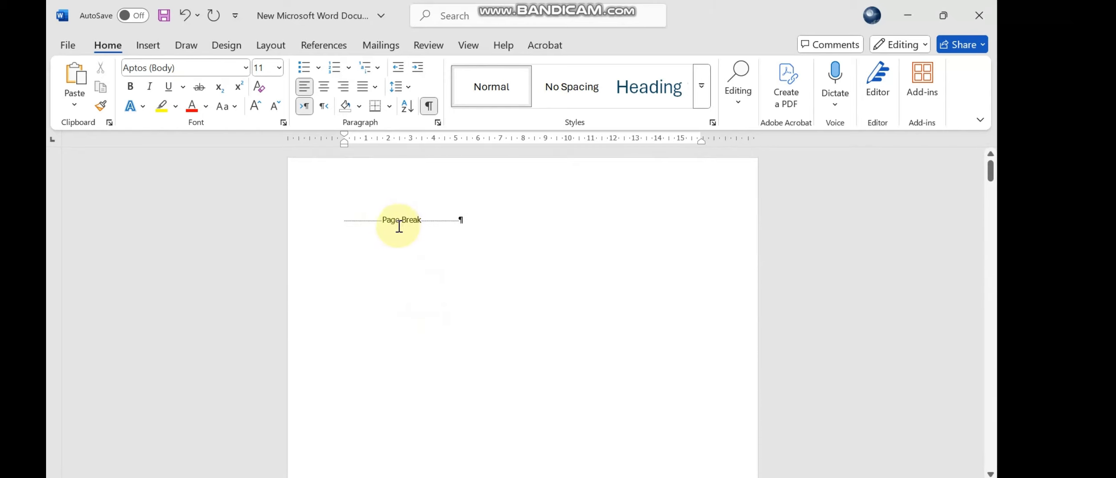
click(428, 105)
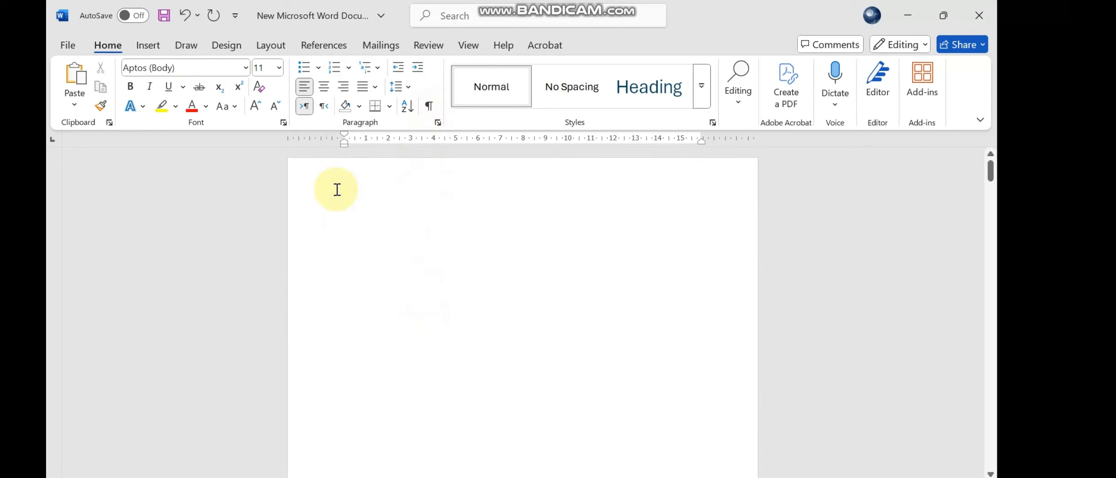
- Add right-aligned page numbers at the bottom of the pages and leave footer editing
click(144, 46)
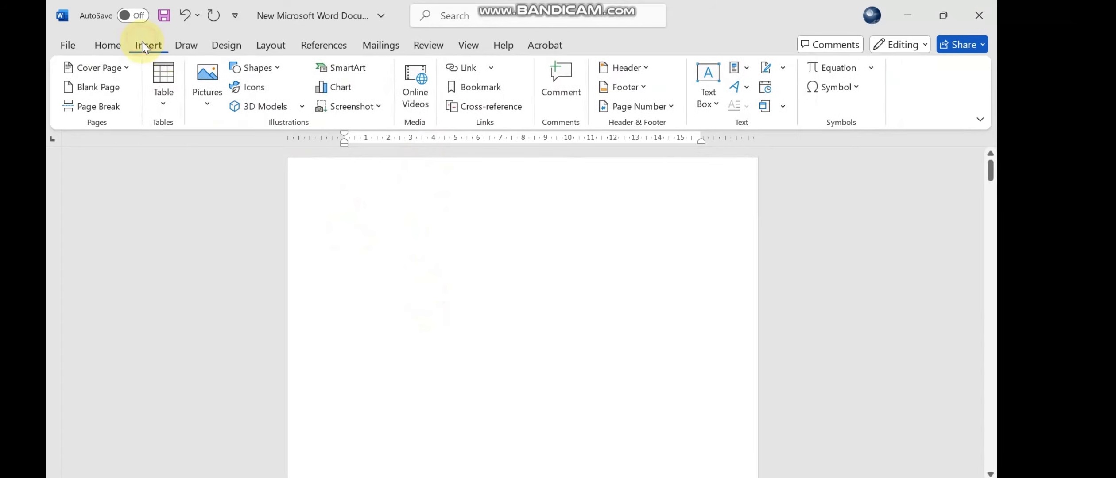
click(636, 111)
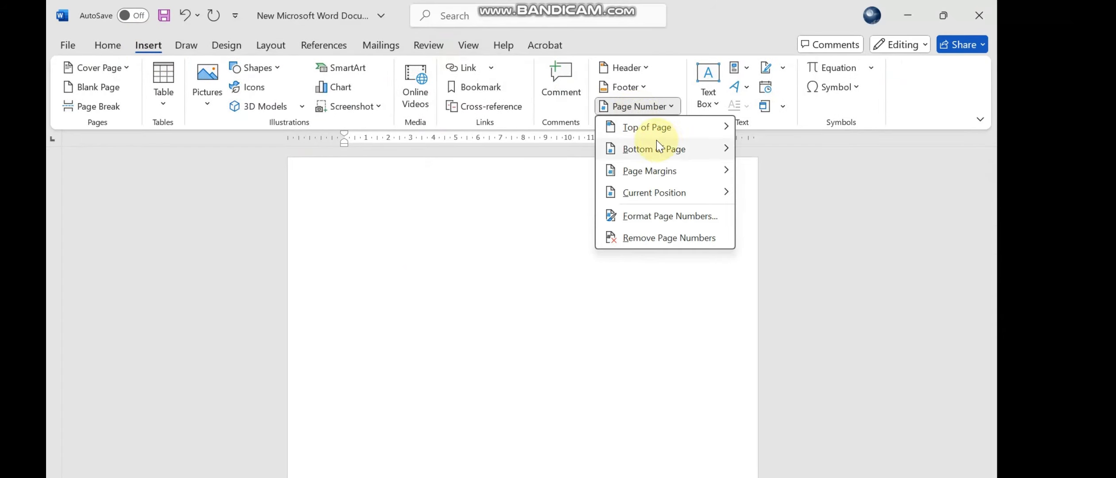
mouse_move(656, 149)
click(498, 369)
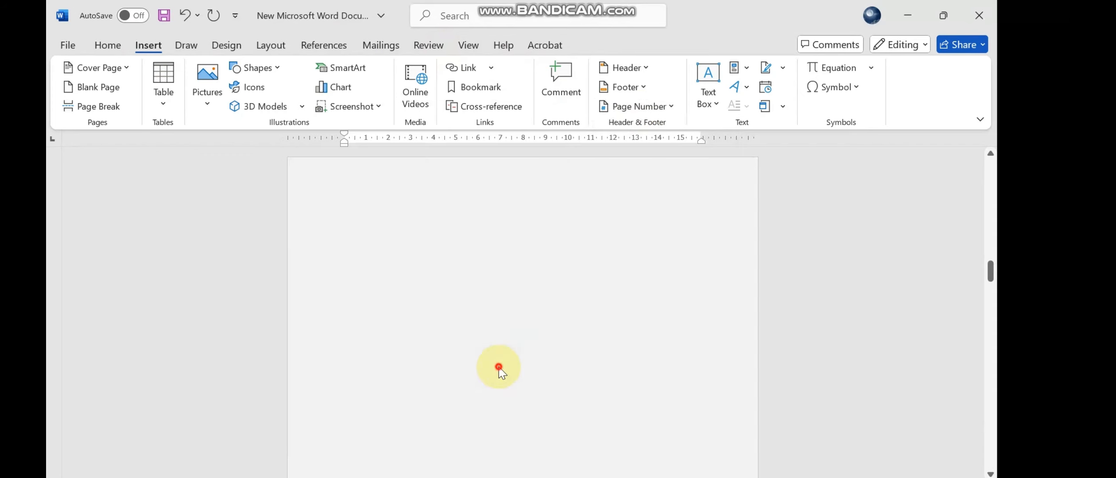
scroll(545, 354, up, 5)
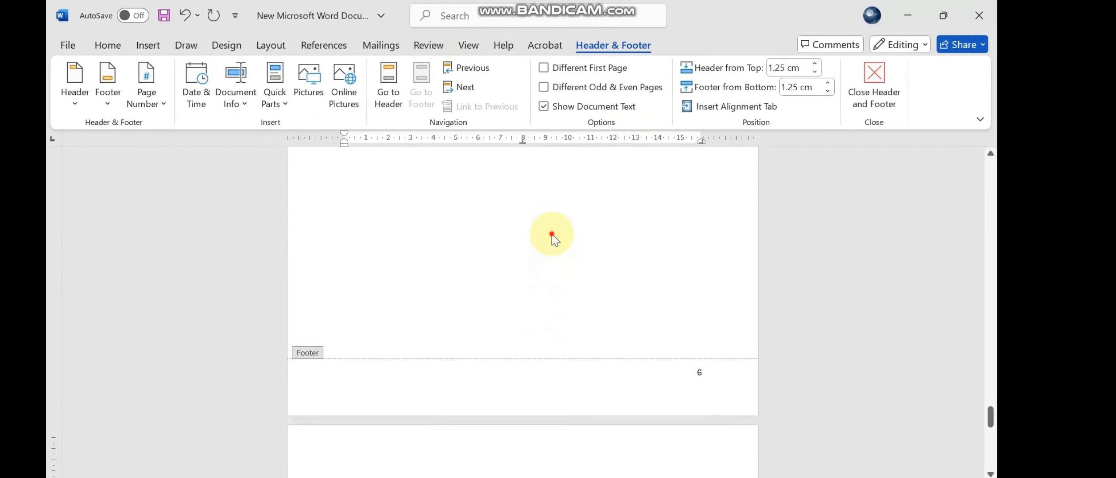
double_click(549, 241)
scroll(876, 299, up, 10)
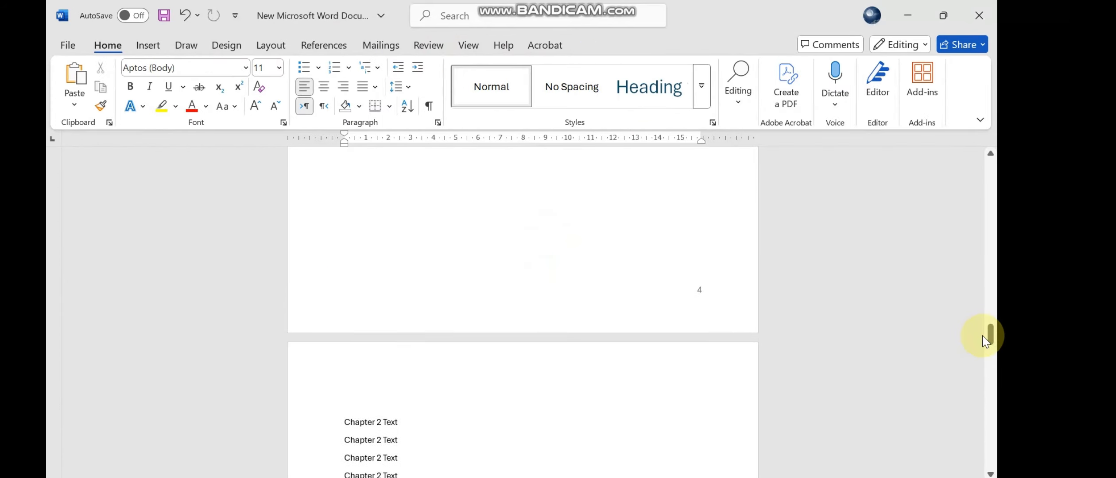
- Examine the footer page numbers throughout the document, including those around the Chapter 2 and Chapter 3 title pages
drag(989, 334, 999, 169)
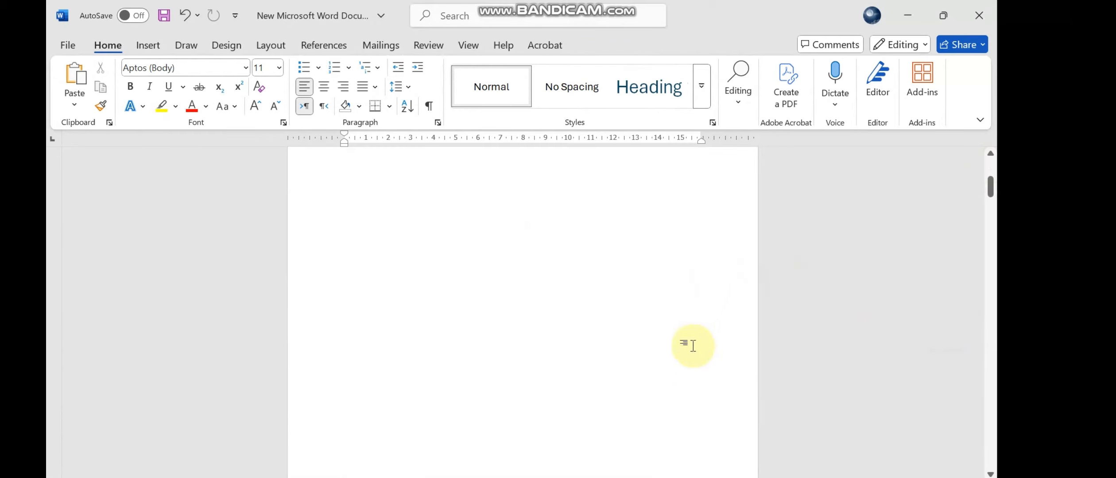
scroll(699, 336, down, 10)
scroll(697, 342, down, 10)
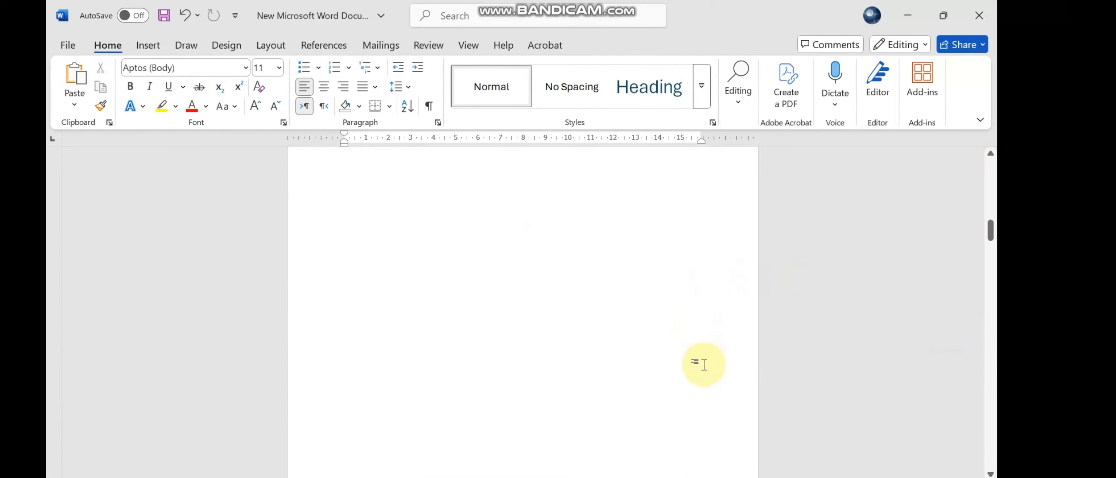
scroll(698, 366, down, 10)
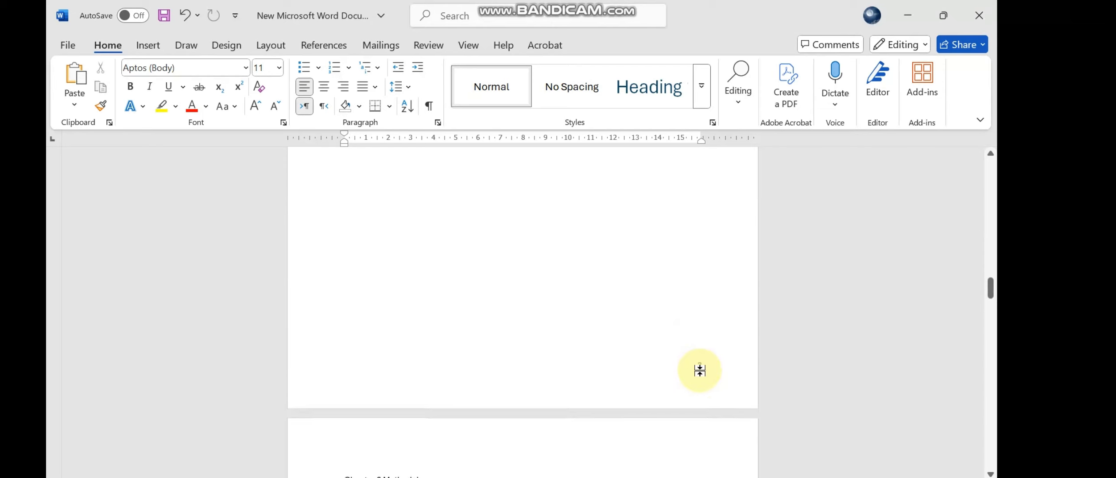
scroll(703, 377, down, 12)
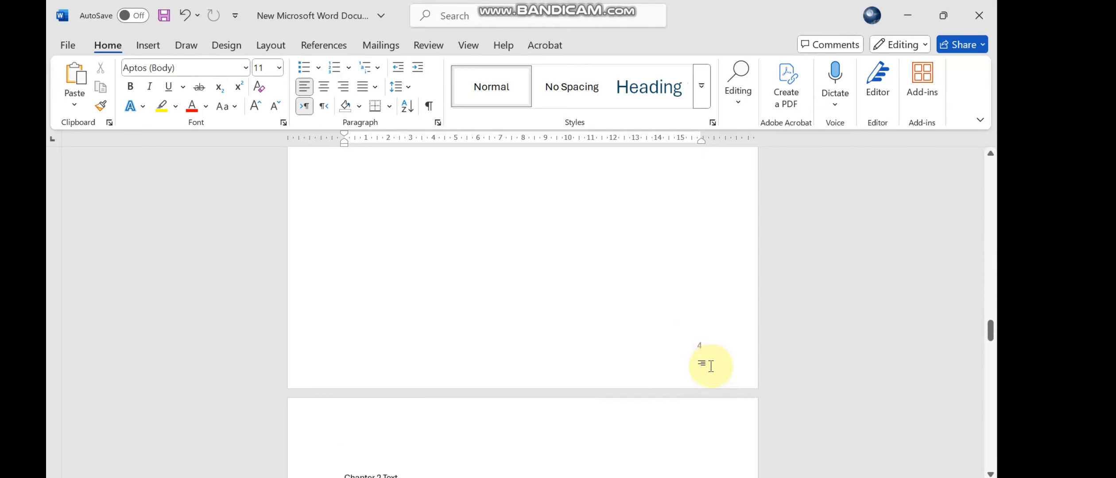
scroll(713, 374, down, 10)
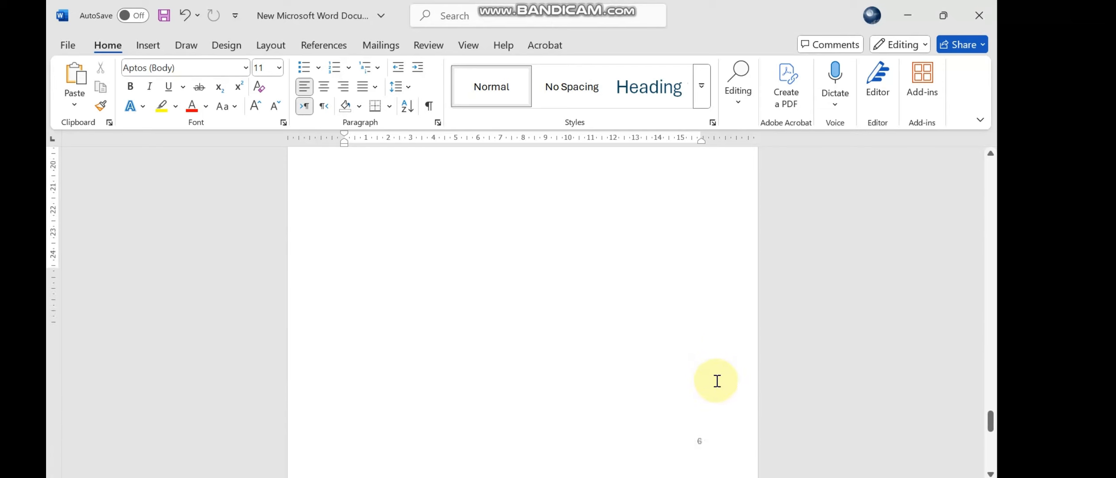
scroll(709, 431, up, 6)
drag(991, 445, 998, 390)
click(475, 356)
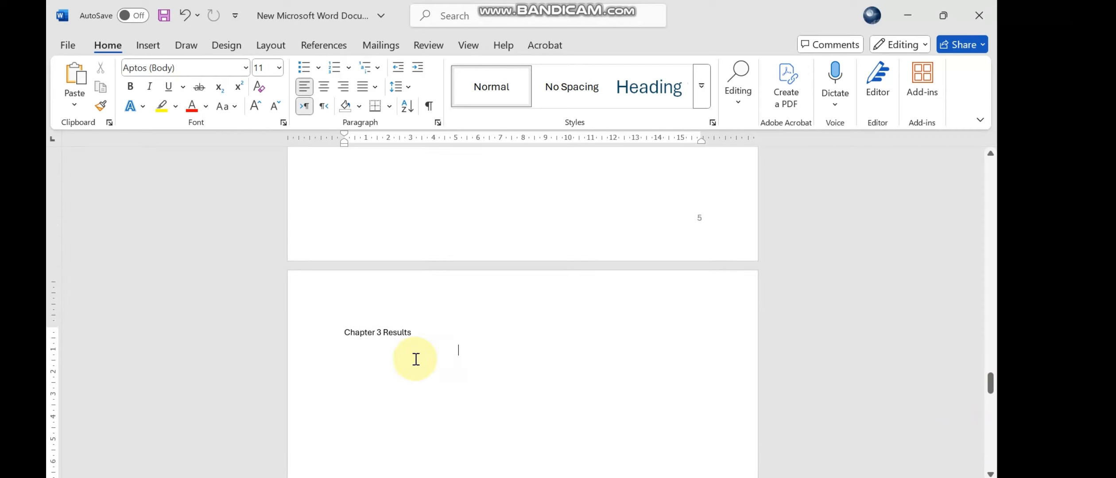
scroll(348, 338, up, 5)
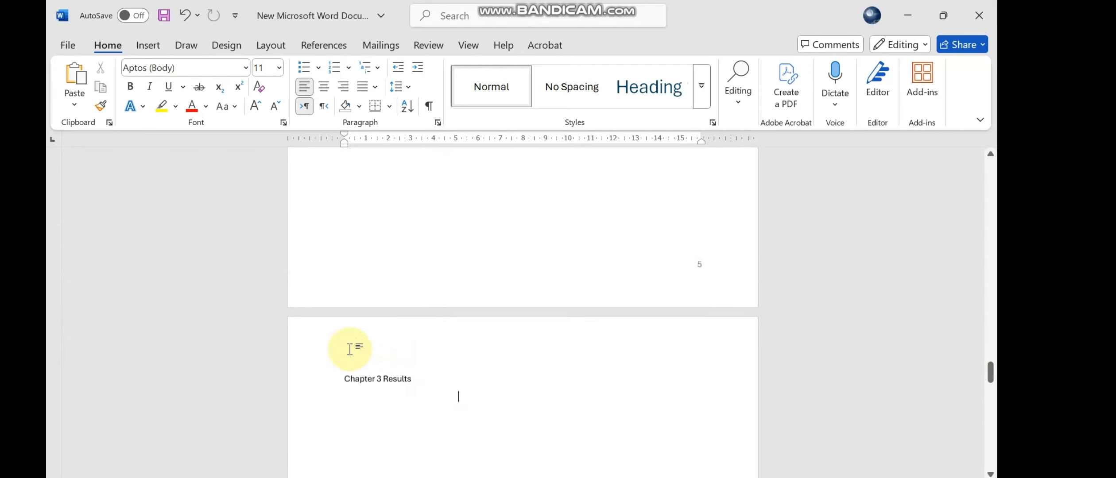
scroll(350, 350, up, 10)
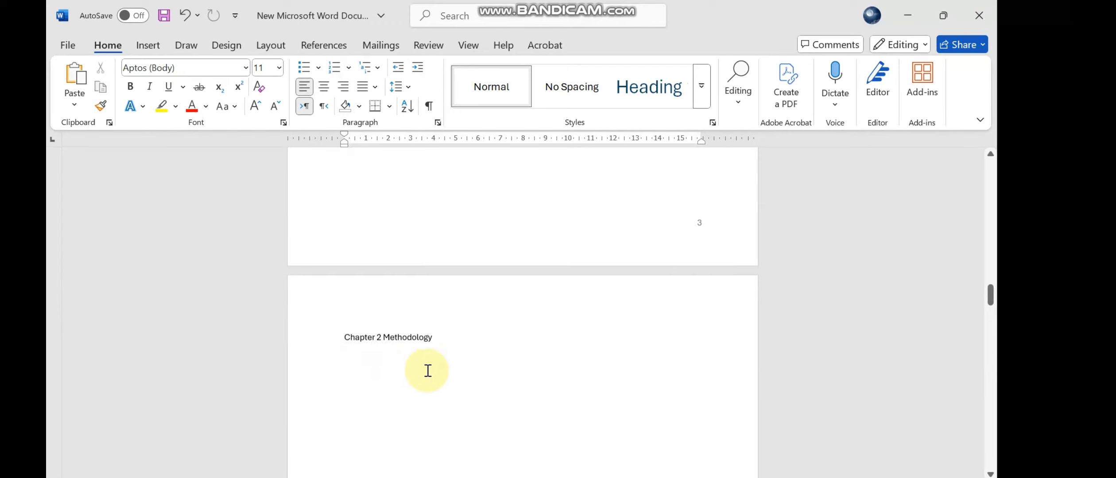
scroll(477, 330, up, 3)
scroll(647, 291, down, 4)
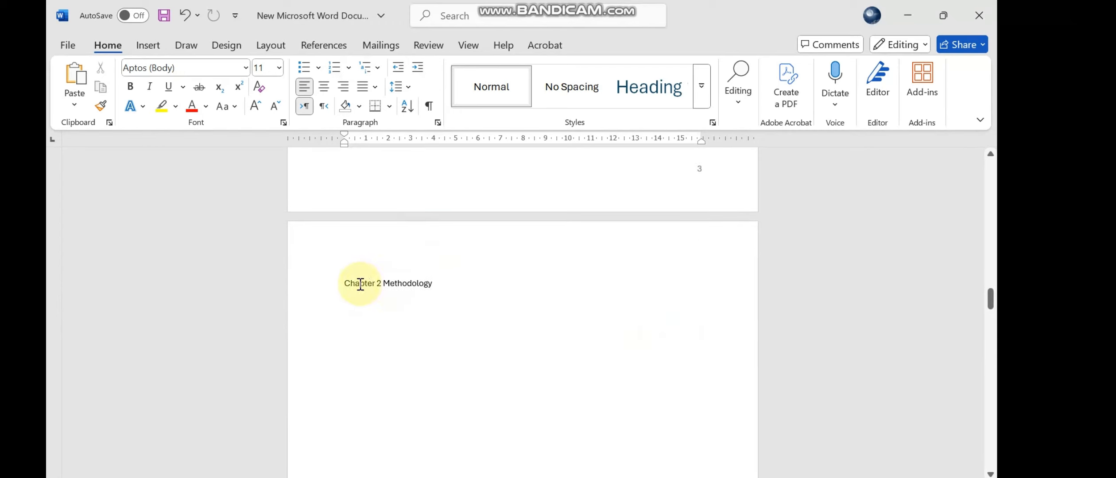
- Insert an additional page break directly before the "Chapter 2 Methodology" heading and check the pages around it
click(343, 285)
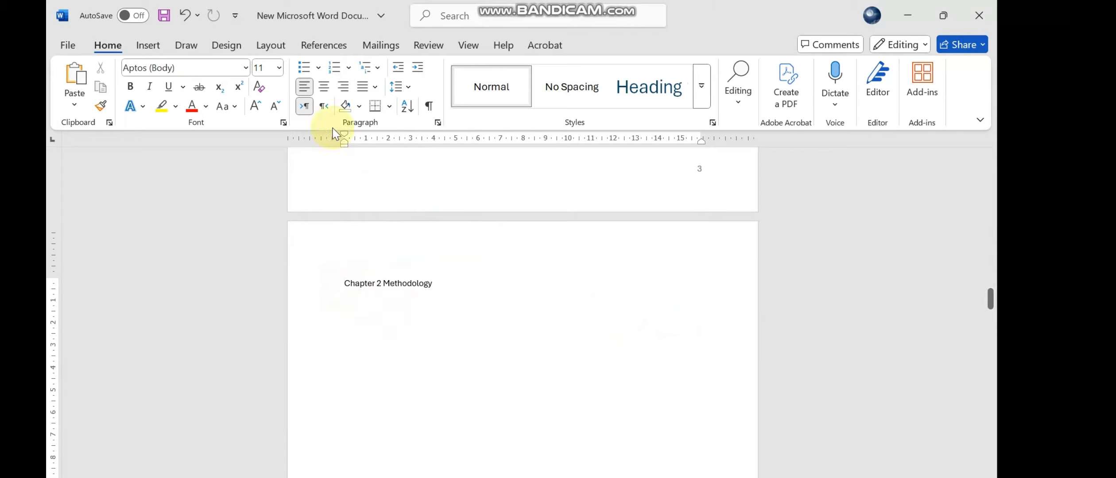
click(282, 48)
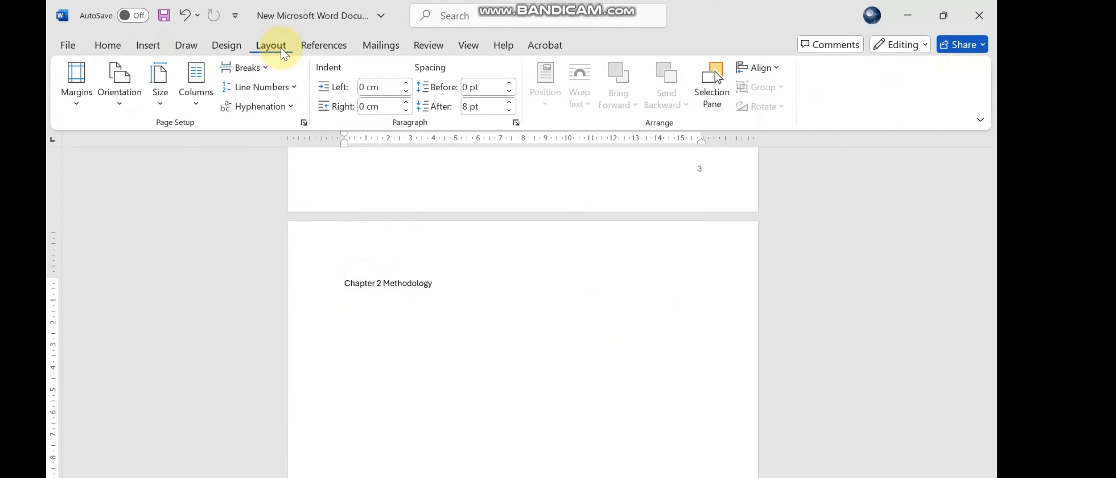
click(262, 68)
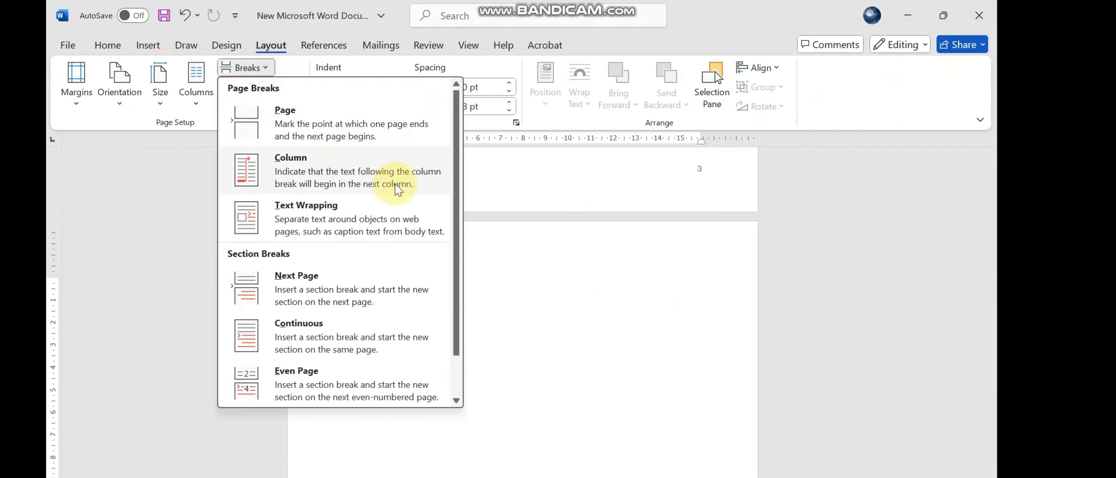
click(291, 127)
scroll(481, 299, up, 8)
scroll(482, 299, down, 5)
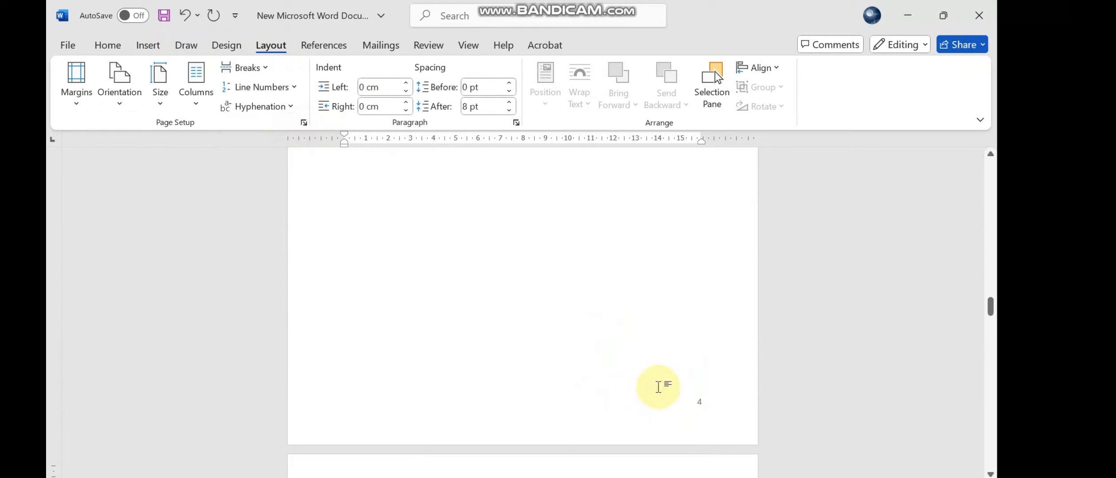
scroll(610, 367, down, 5)
scroll(471, 333, down, 5)
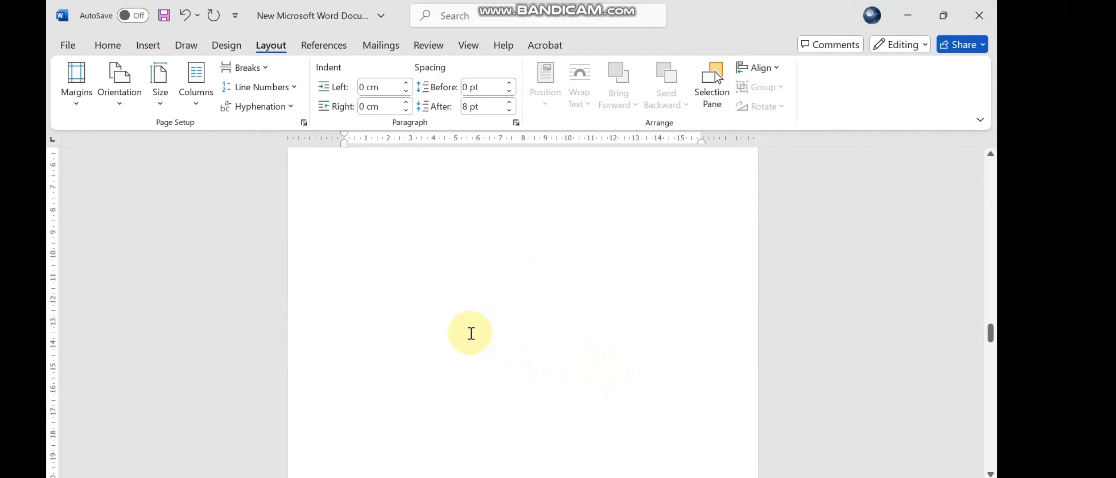
- Enable a different first page for the headers and footers so page one carries no number, and leave footer editing
drag(992, 325, 991, 161)
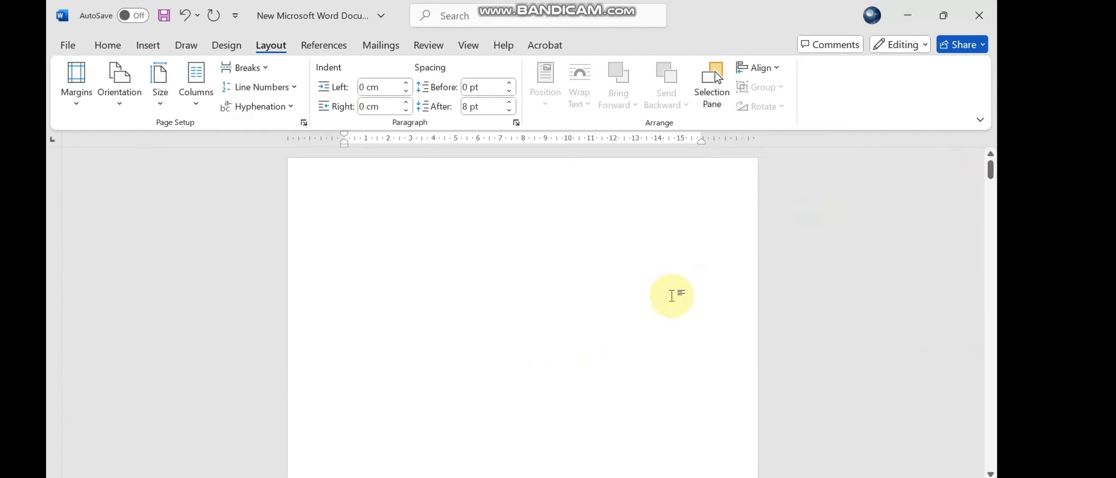
scroll(672, 296, down, 1)
scroll(672, 304, down, 4)
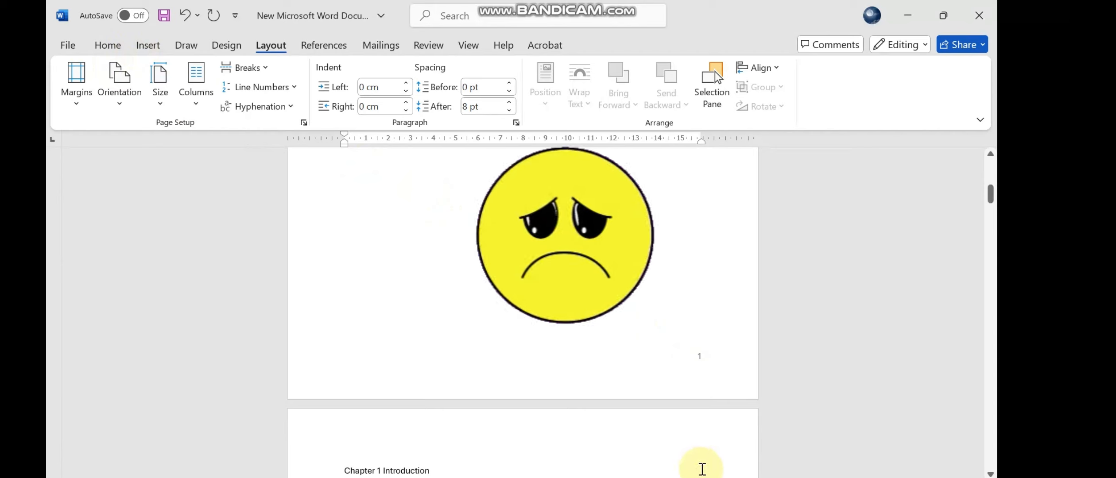
click(155, 47)
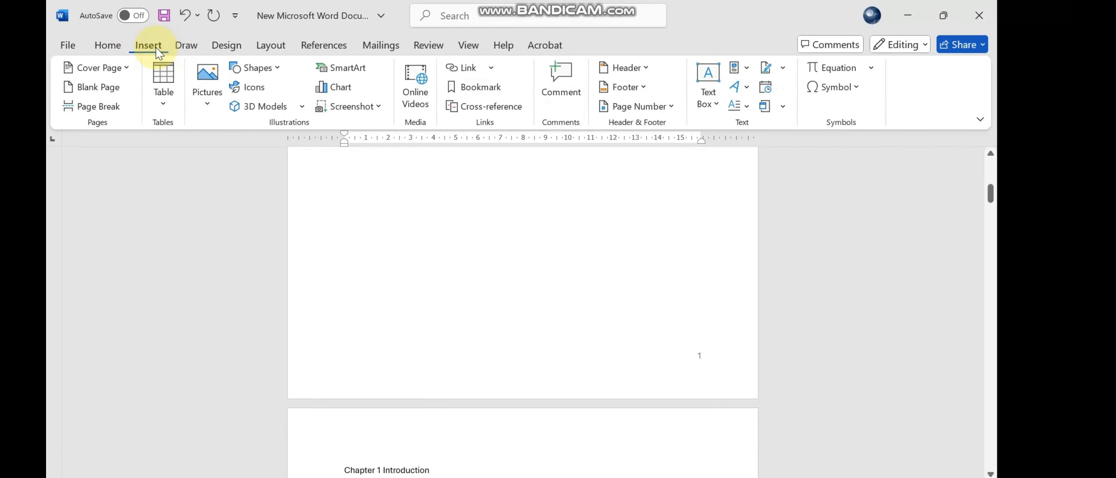
click(698, 356)
double_click(700, 356)
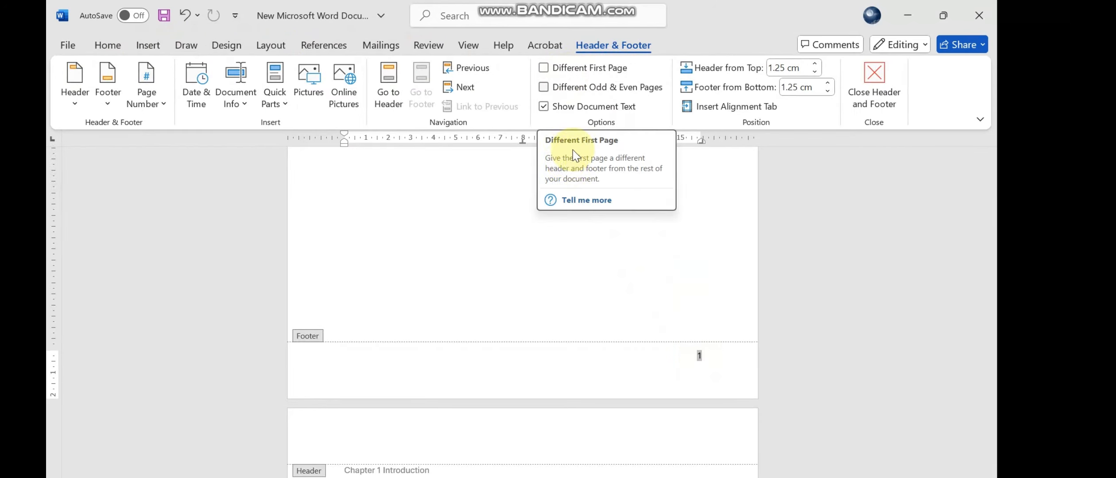
click(544, 68)
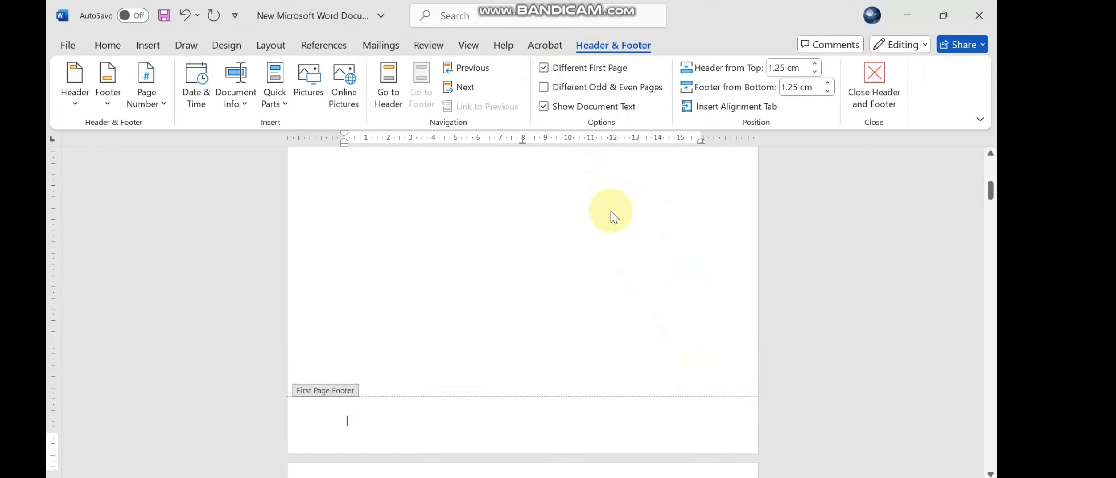
double_click(605, 235)
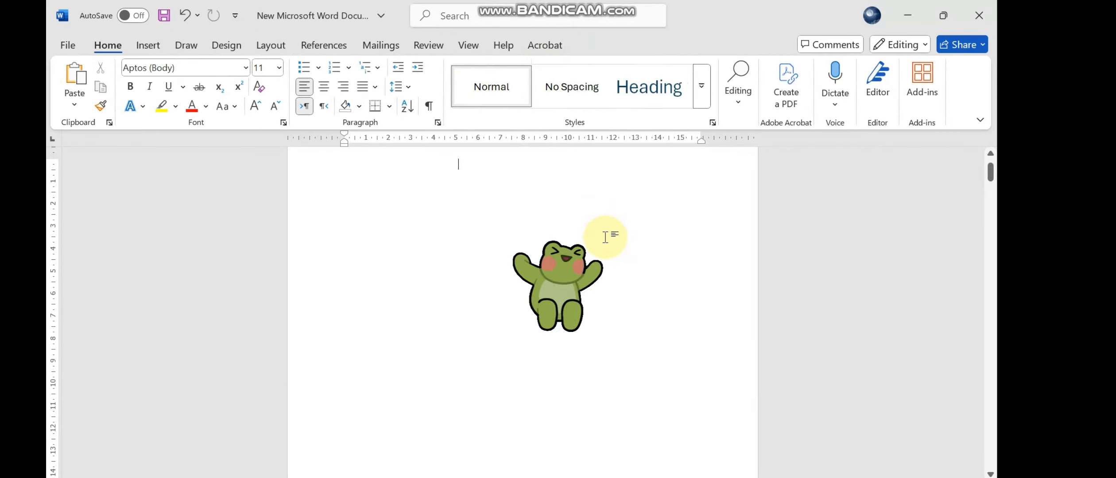
- Examine the page numbers from the first page through to the end of Chapter 3
scroll(571, 307, down, 18)
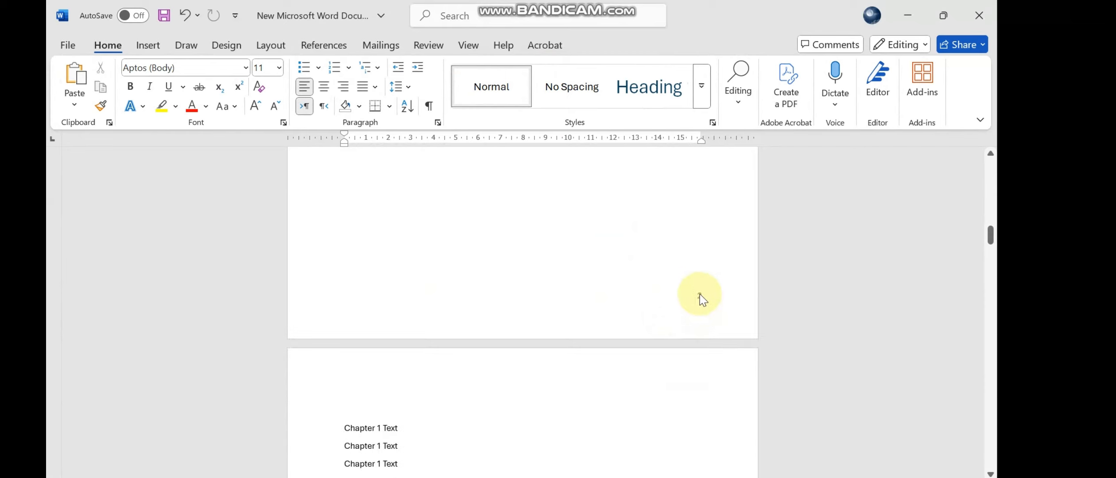
scroll(701, 330, down, 20)
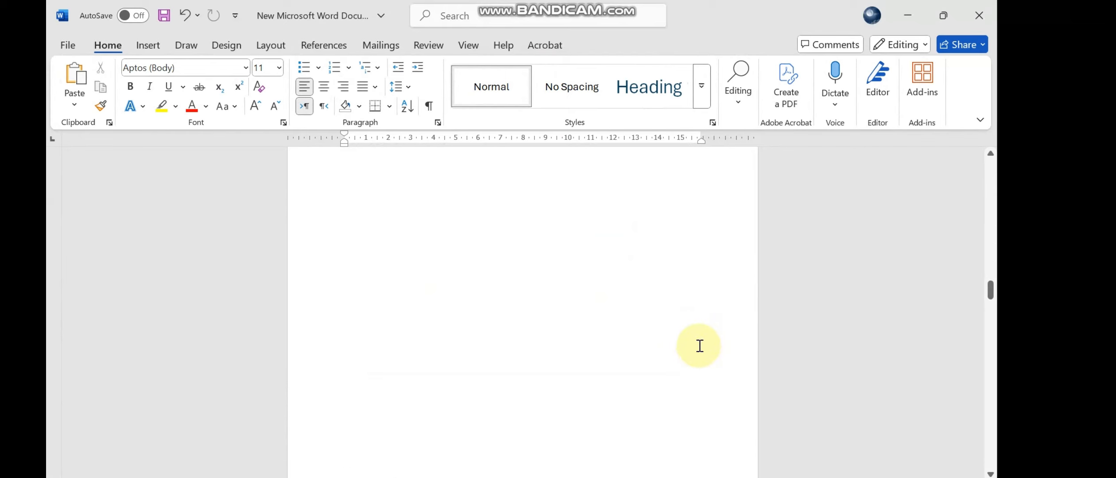
scroll(699, 349, down, 20)
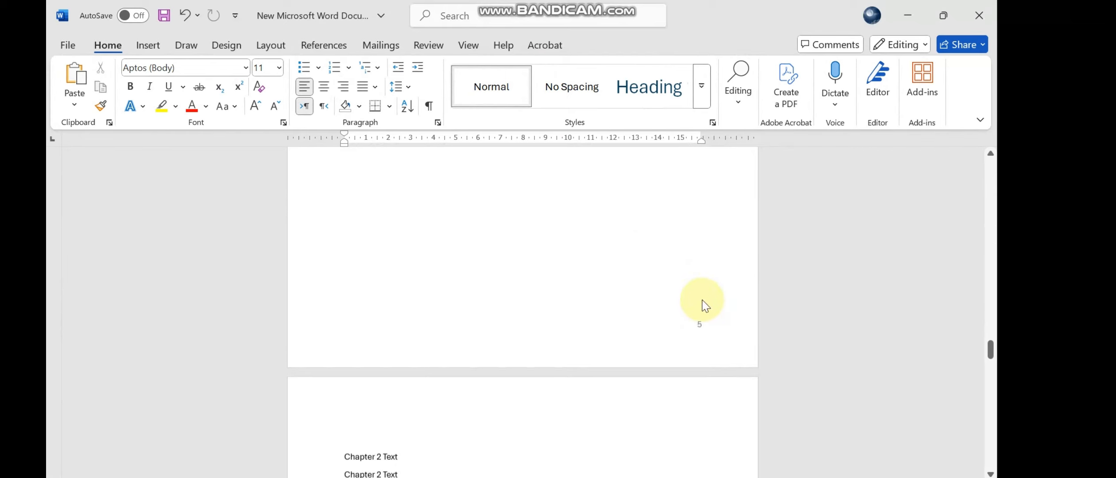
scroll(703, 301, down, 20)
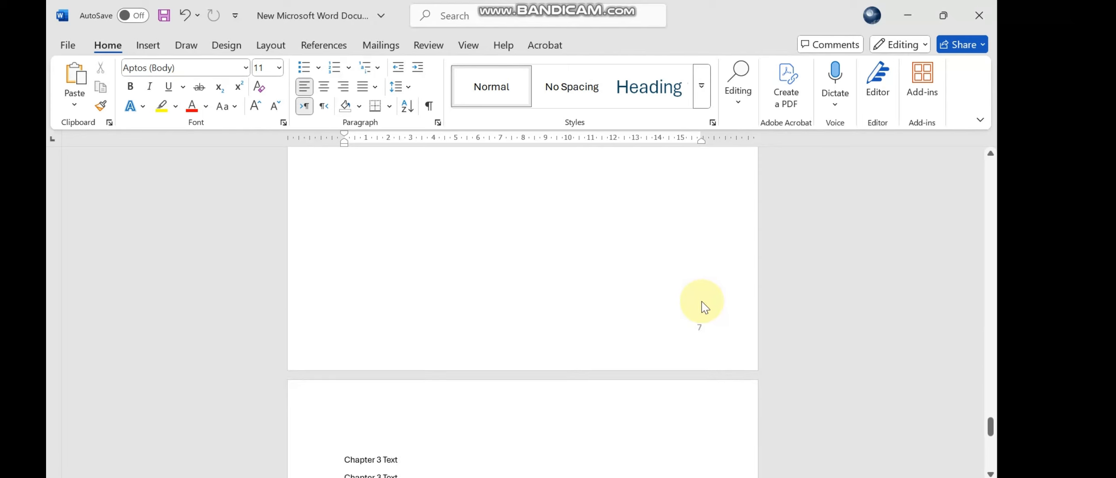
scroll(706, 321, down, 5)
scroll(710, 350, down, 1)
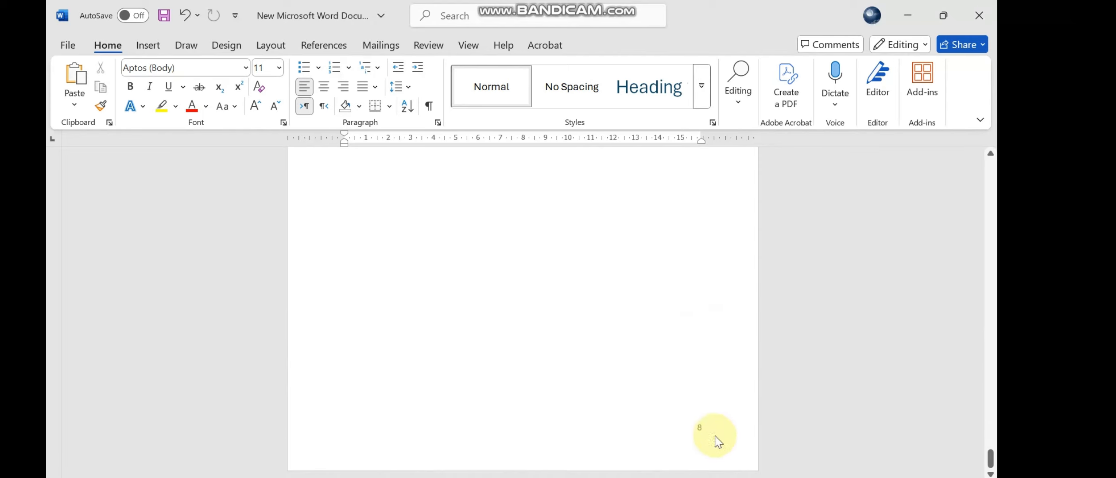
drag(991, 463, 990, 180)
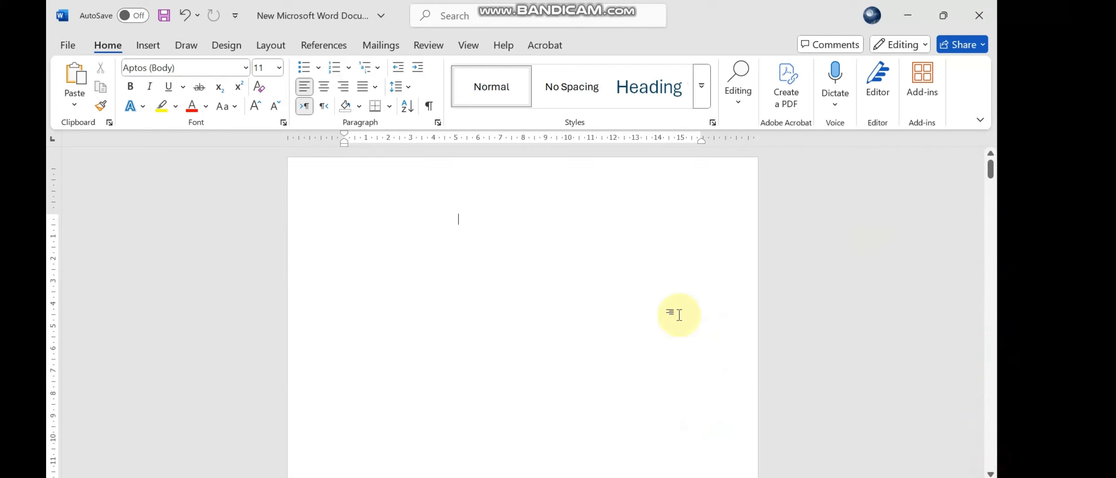
- Set the page numbering to start at 0 and leave footer editing
scroll(669, 320, down, 10)
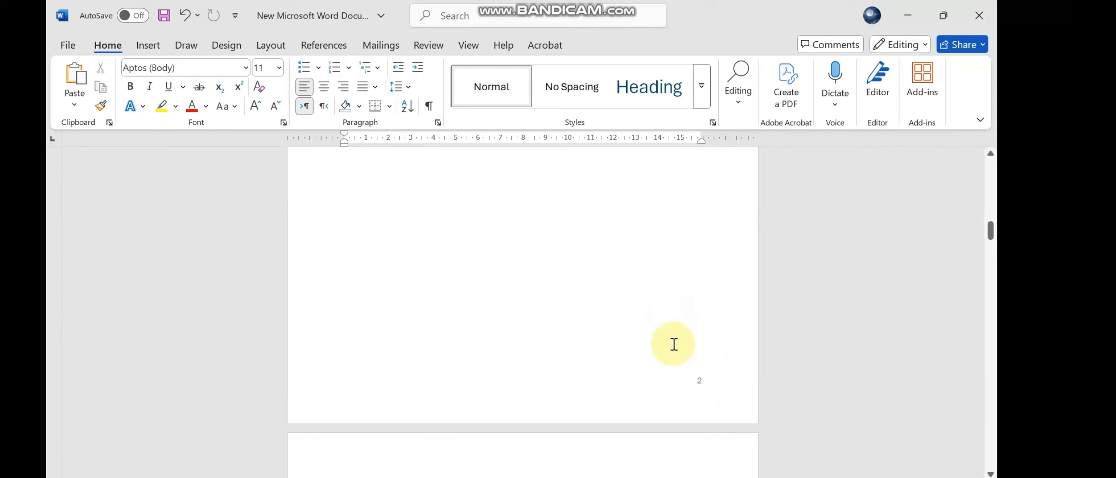
double_click(701, 383)
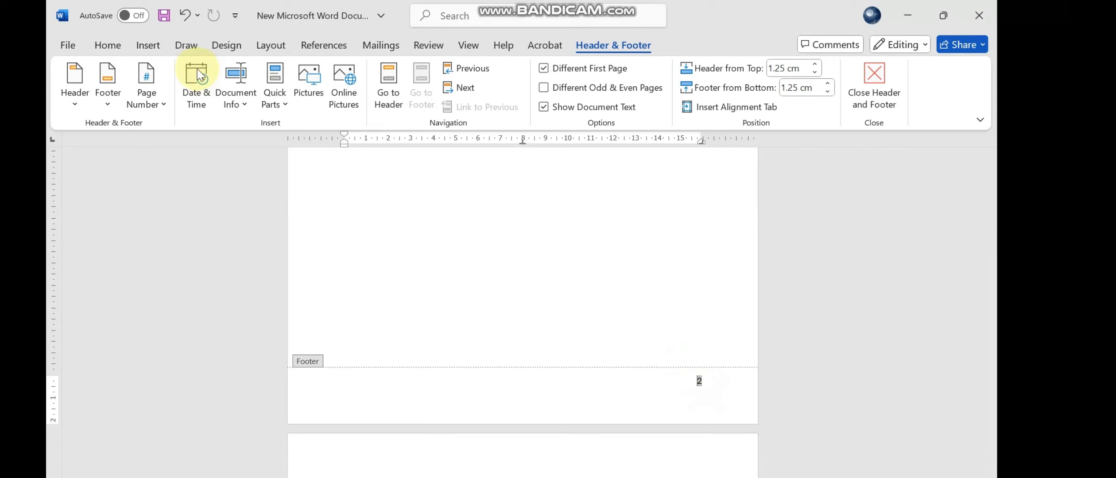
click(154, 49)
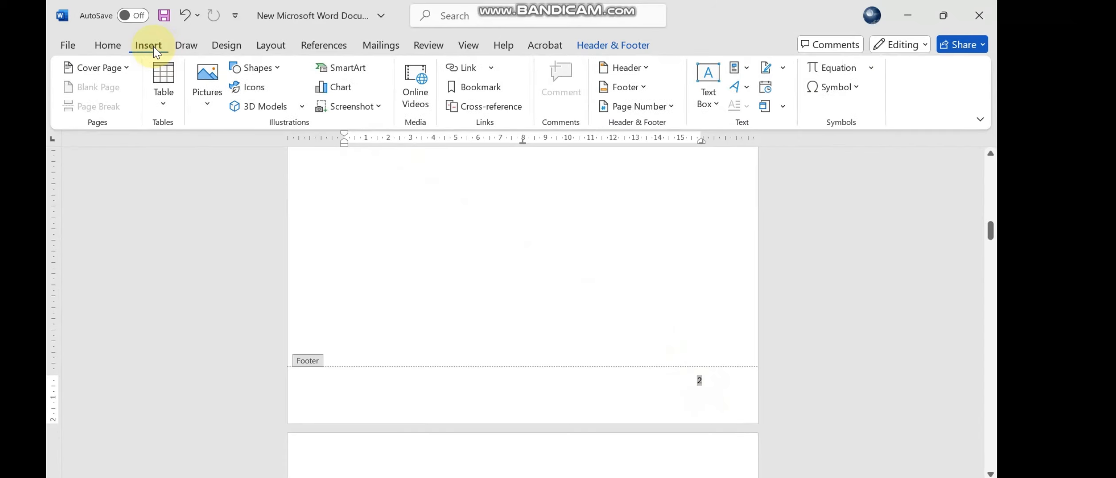
click(631, 105)
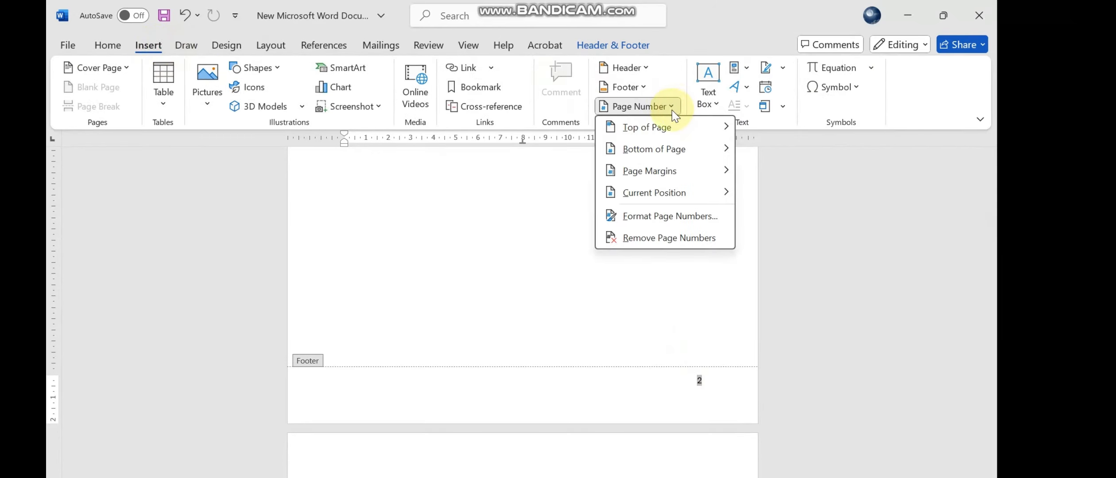
click(673, 216)
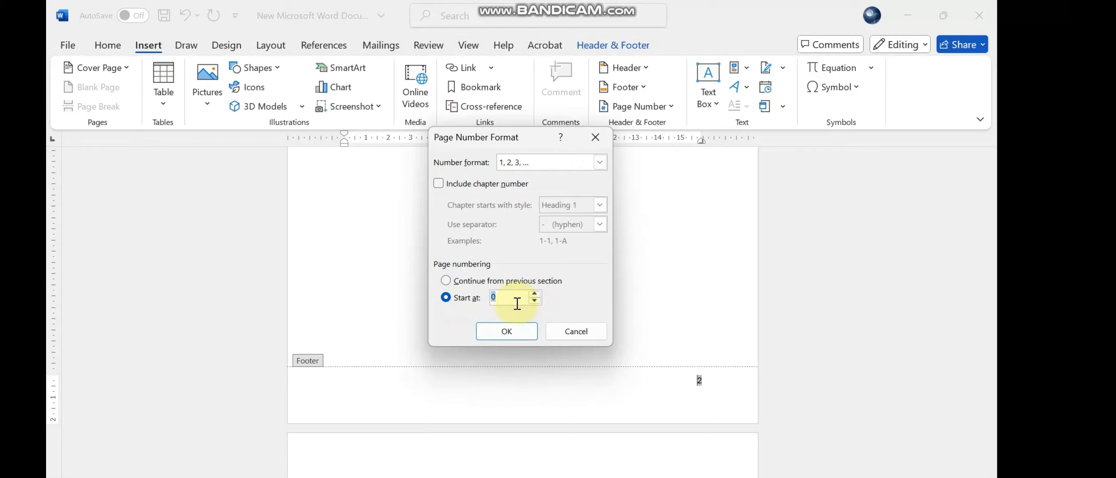
click(515, 336)
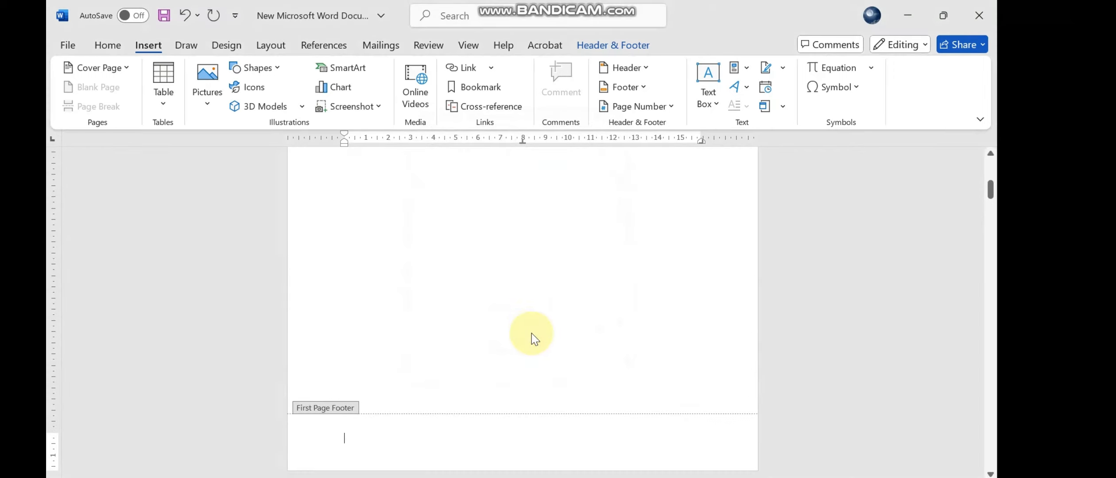
double_click(613, 277)
- Check the renumbered pages from Chapter 1 down to the Chapter 3 text
scroll(731, 401, down, 10)
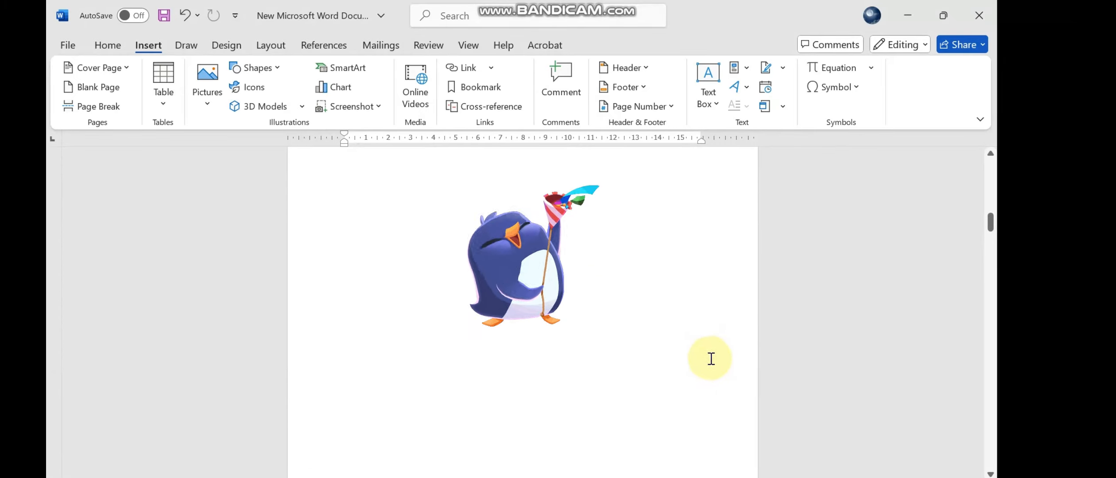
scroll(710, 358, down, 8)
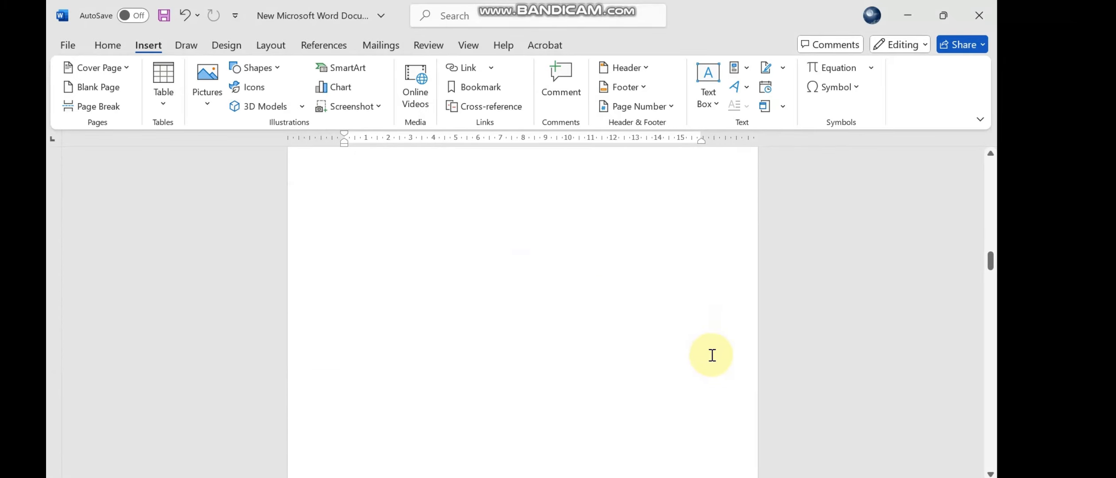
scroll(711, 355, down, 10)
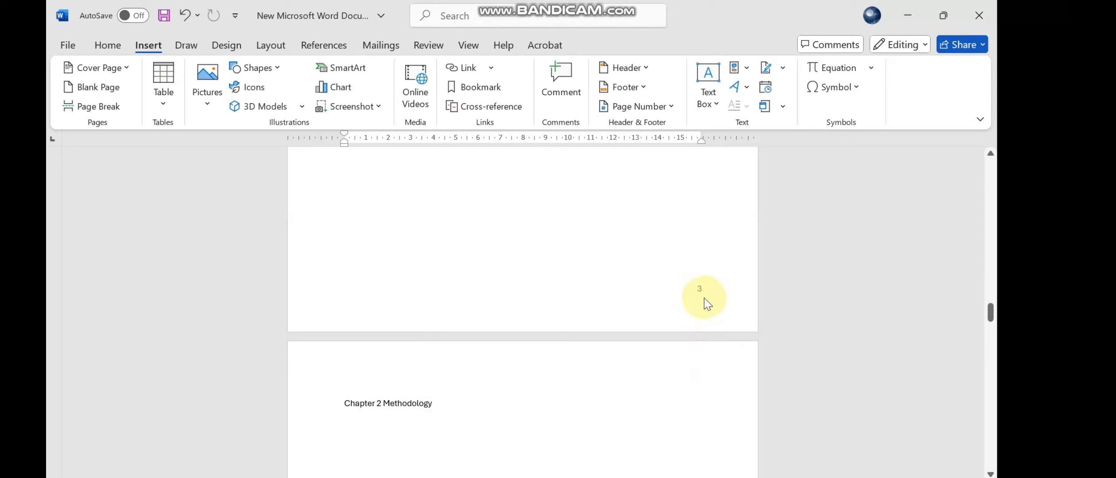
scroll(707, 305, down, 10)
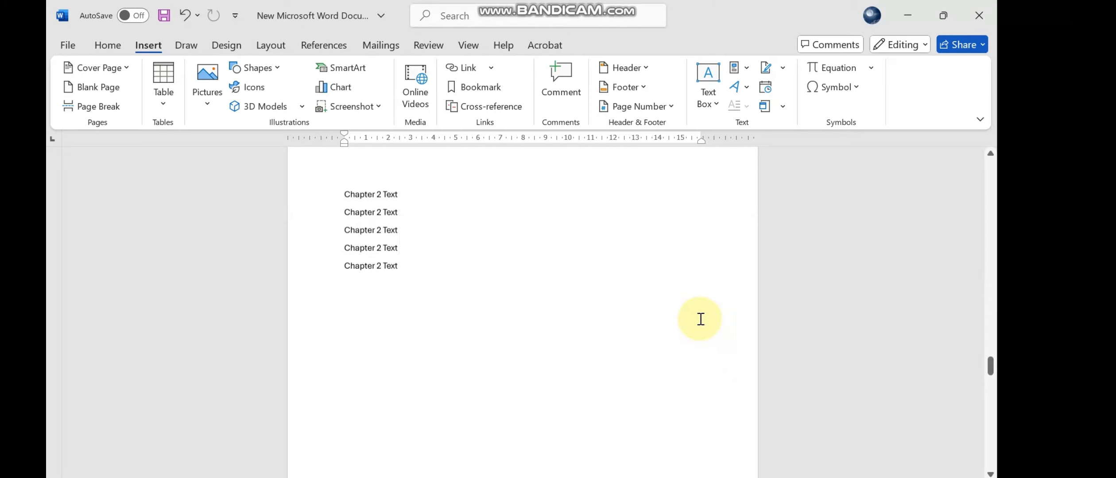
scroll(700, 319, down, 10)
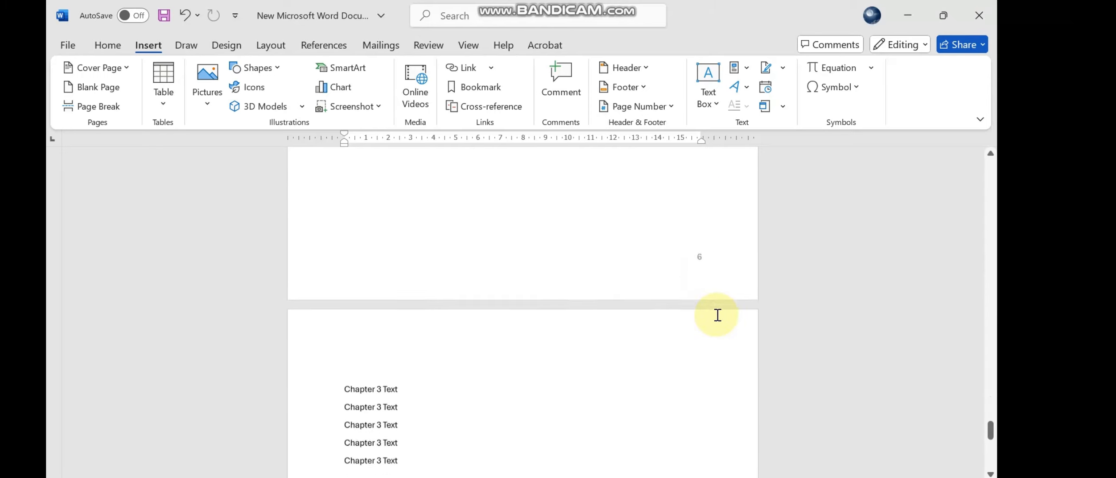
scroll(717, 315, down, 10)
- Examine the blank page before Chapter 2 and the page numbers around it
scroll(809, 373, up, 10)
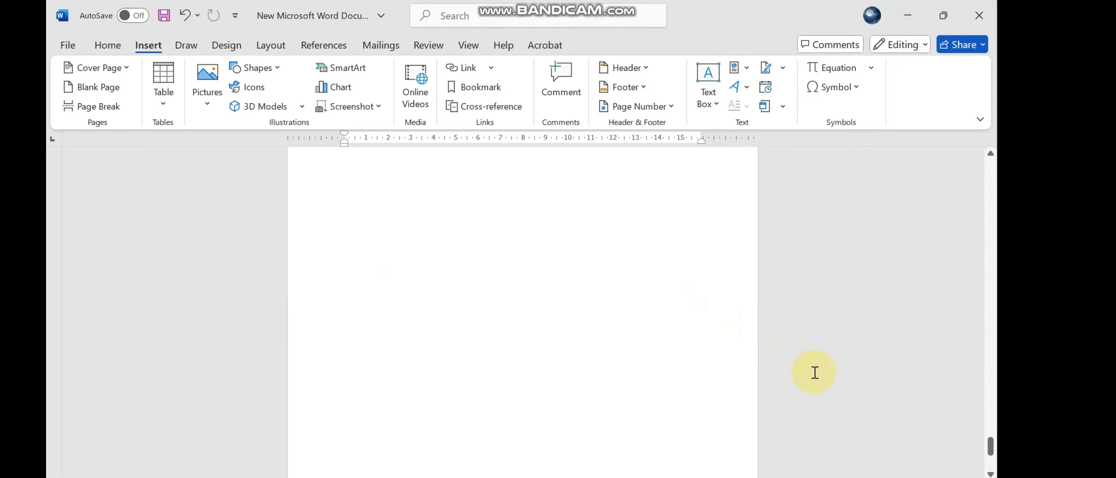
scroll(809, 373, up, 15)
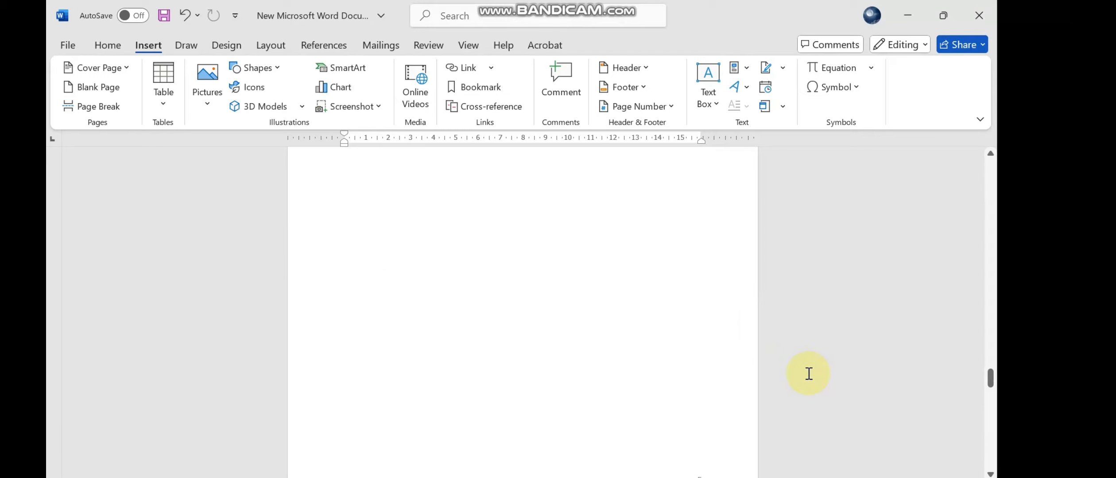
scroll(807, 373, up, 10)
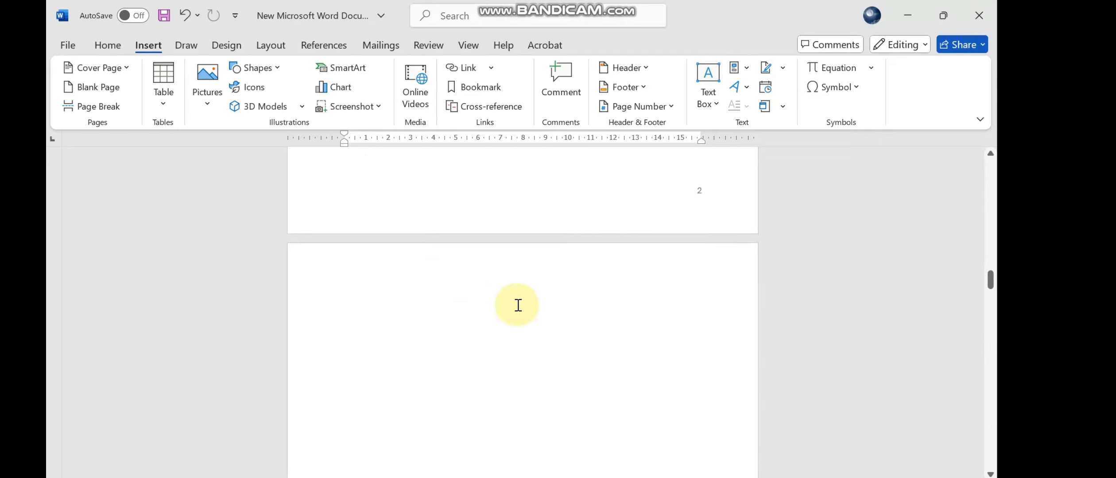
scroll(562, 304, down, 5)
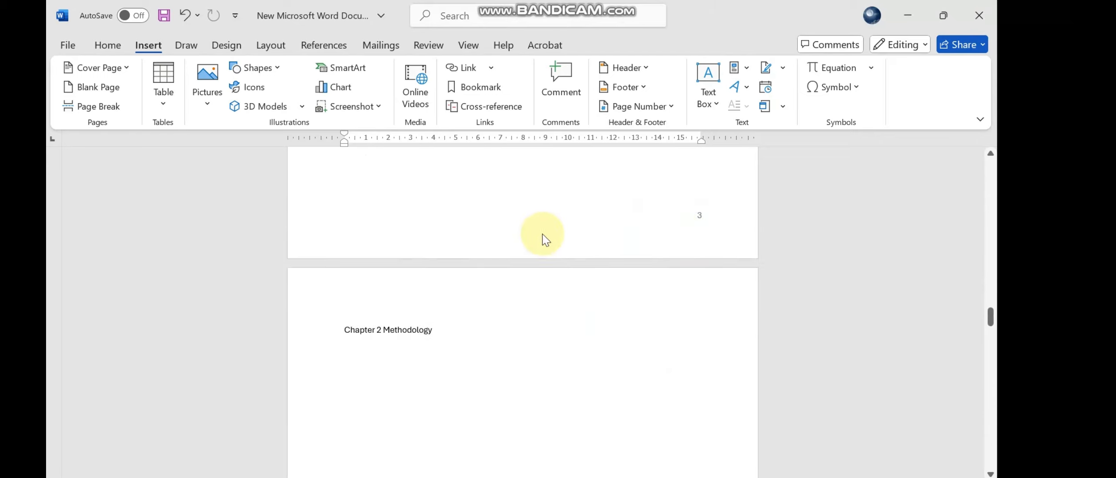
scroll(549, 237, up, 5)
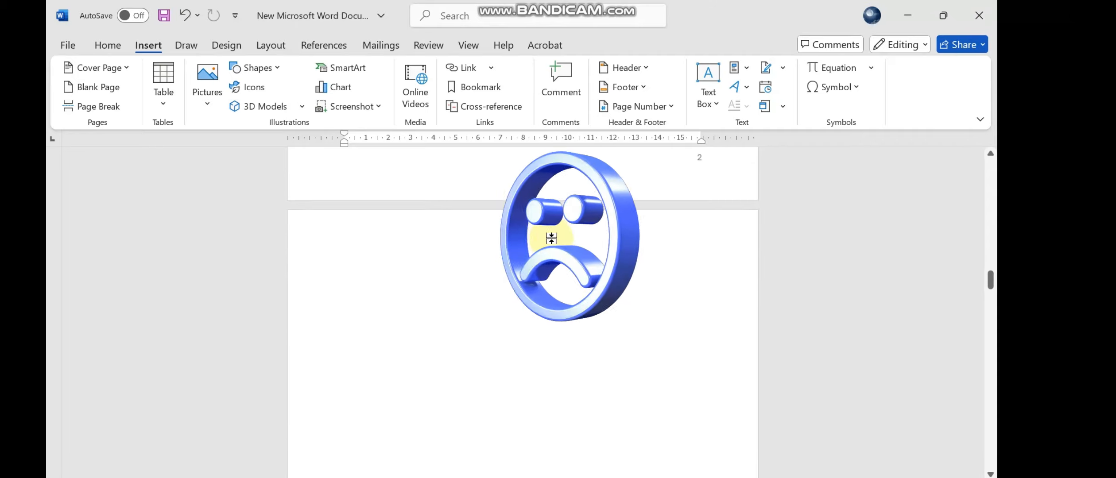
scroll(551, 238, up, 1)
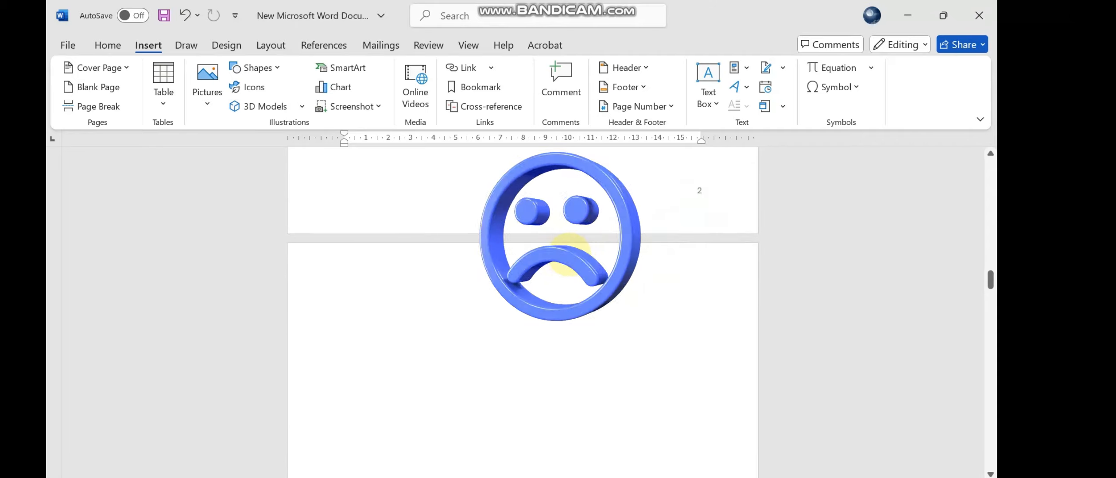
scroll(570, 261, up, 1)
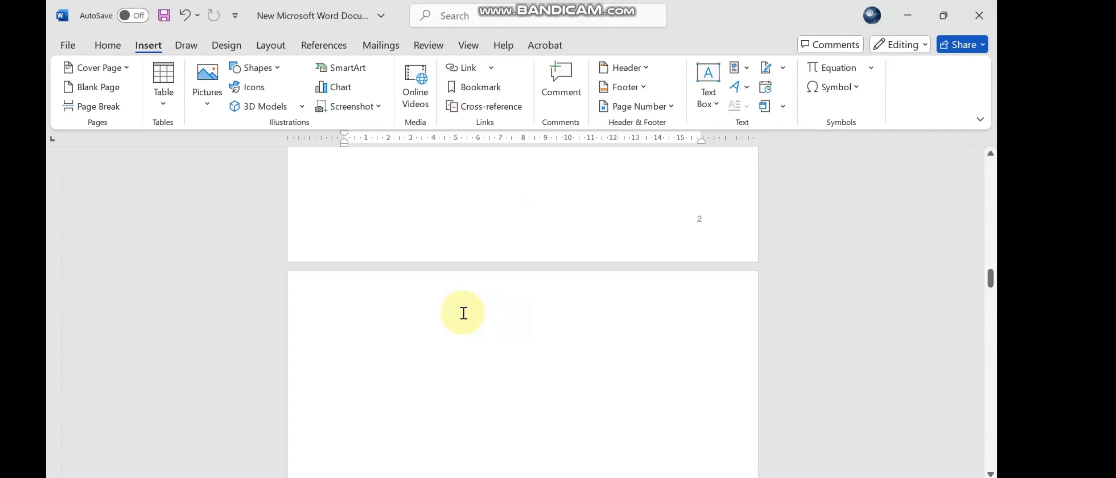
- Show the formatting marks, insert a Next Page section break before the blank page's page break ahead of Chapter 2, and check it
click(111, 50)
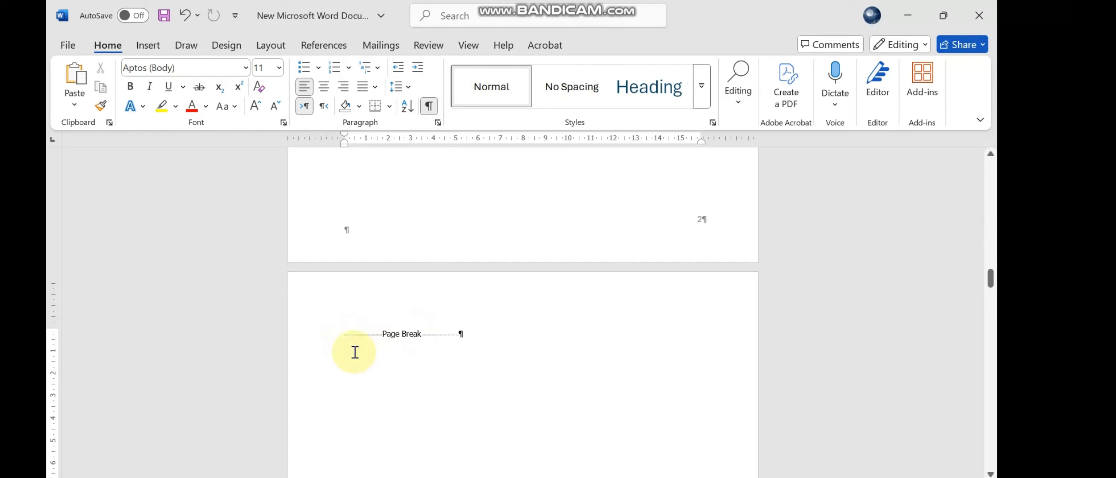
click(264, 48)
click(260, 69)
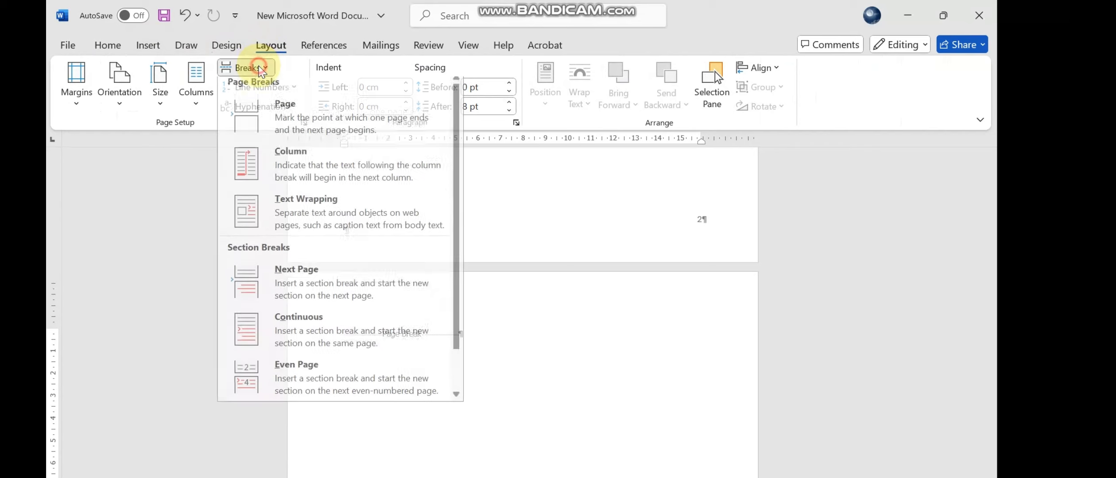
click(335, 292)
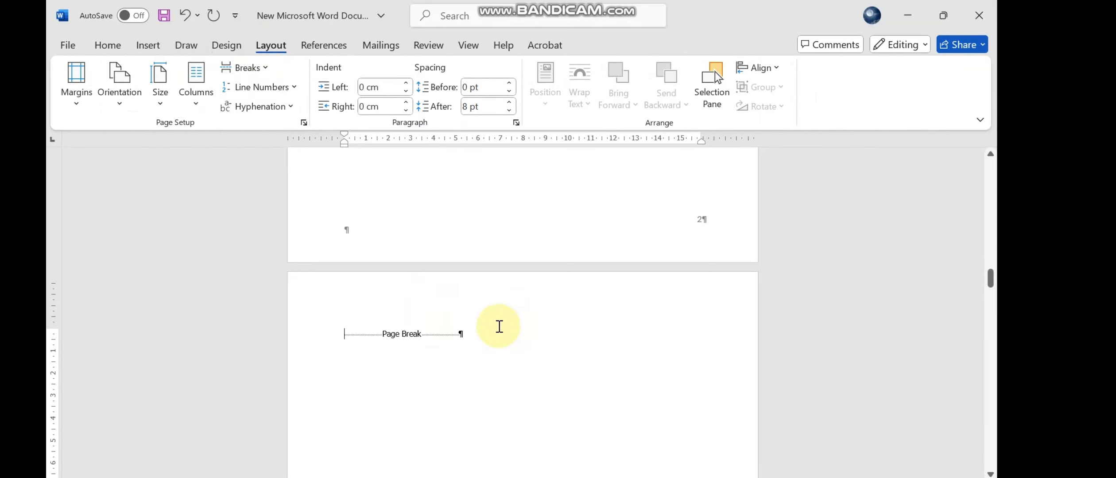
scroll(523, 326, up, 8)
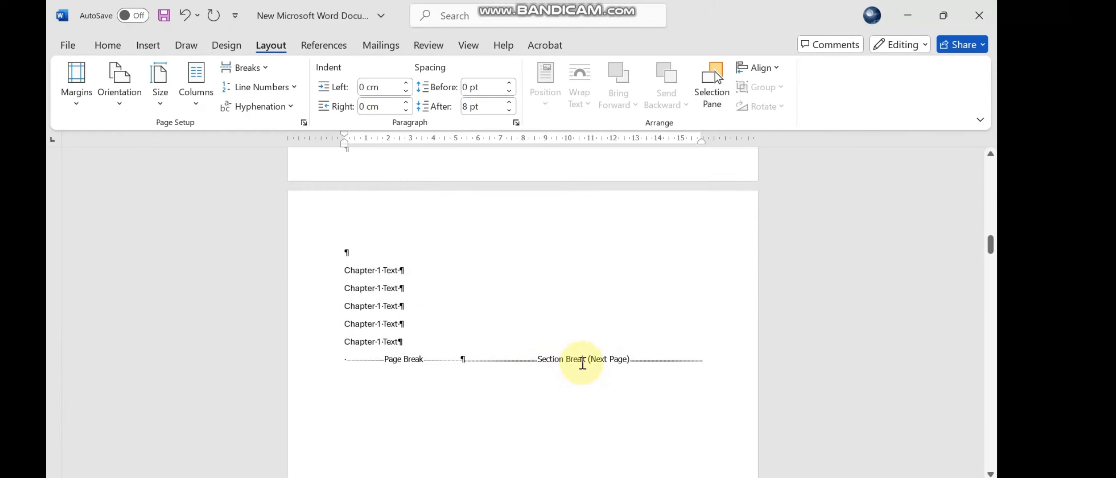
scroll(523, 368, down, 10)
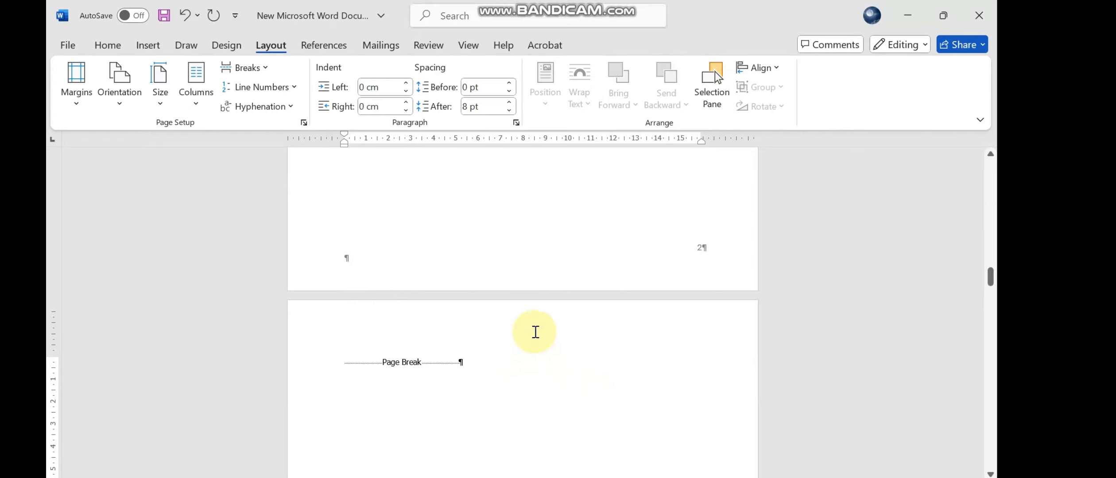
- Hide the formatting marks and check the page numbers from the Chapter 1 text to the Chapter 2 Methodology page
click(106, 46)
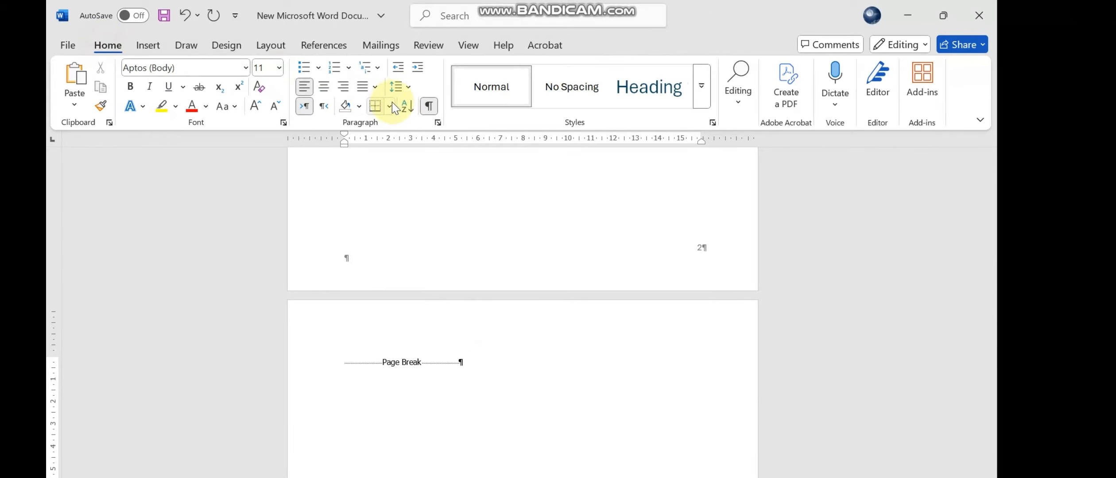
scroll(689, 281, up, 3)
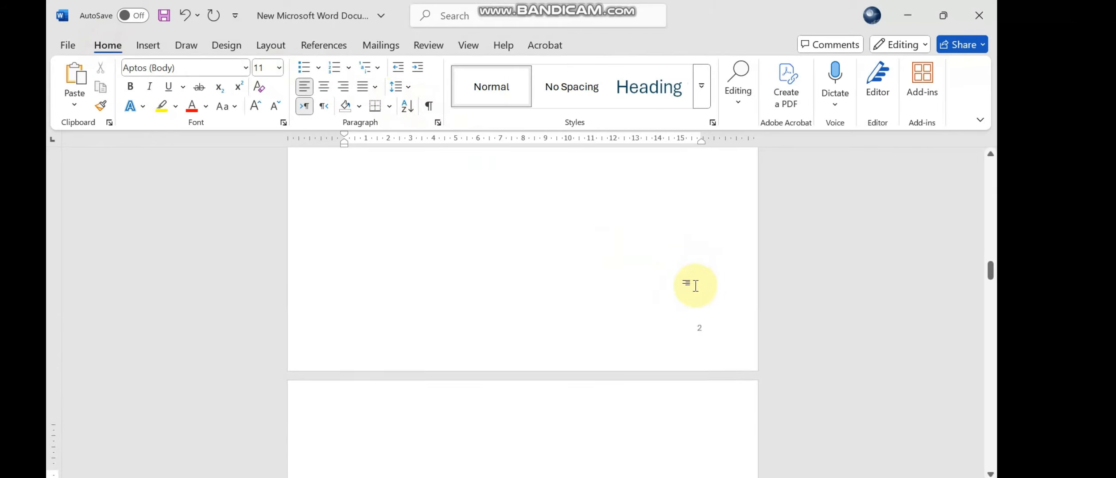
scroll(701, 302, up, 3)
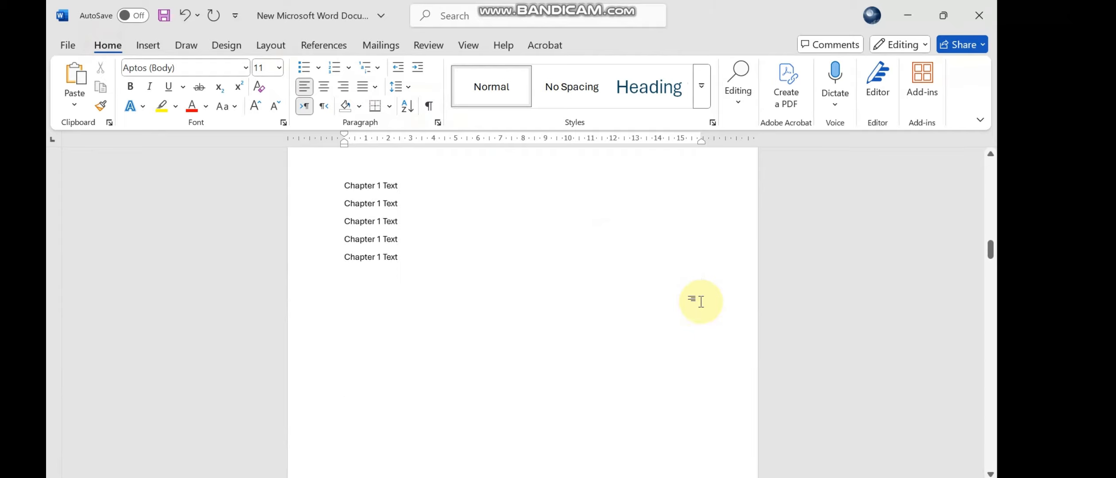
scroll(701, 301, down, 5)
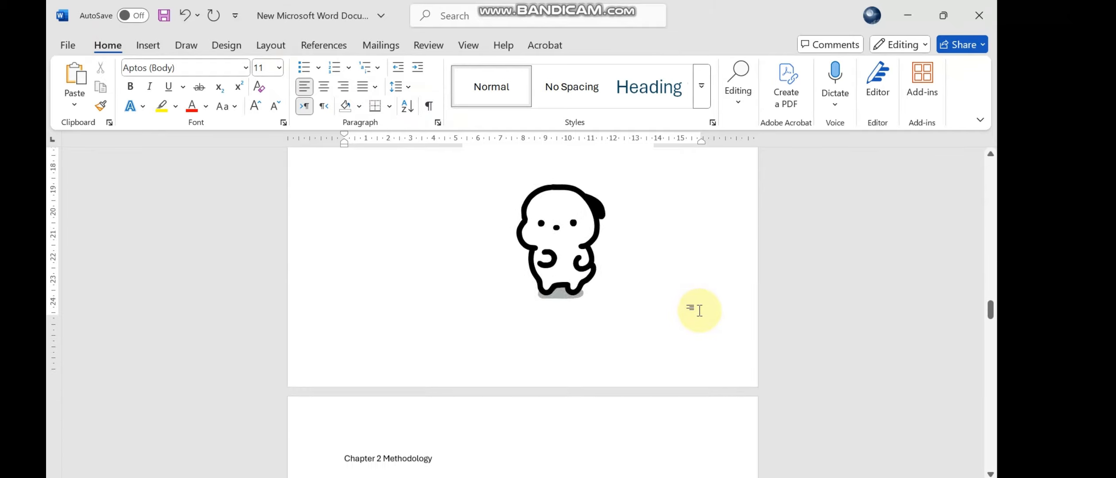
scroll(699, 311, down, 1)
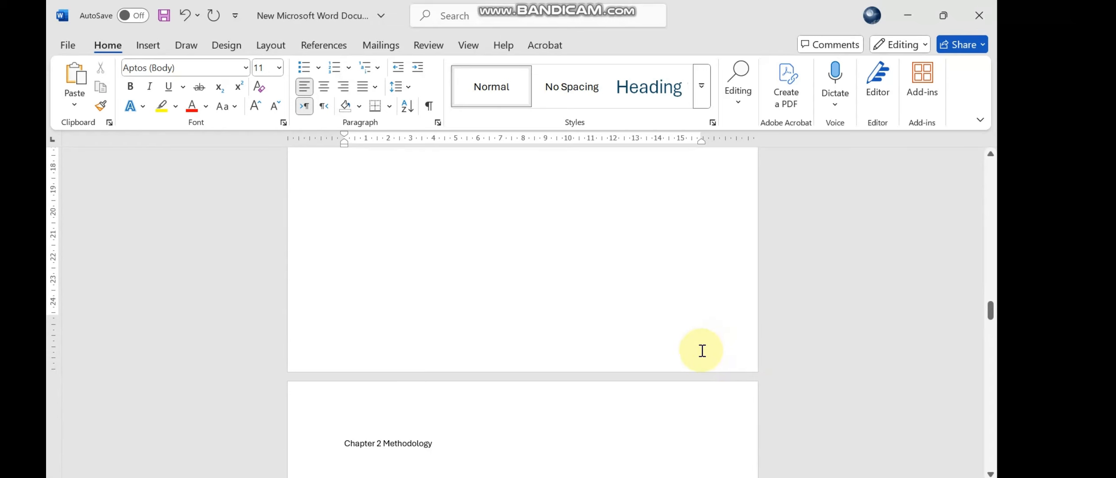
scroll(701, 354, down, 5)
scroll(708, 374, down, 2)
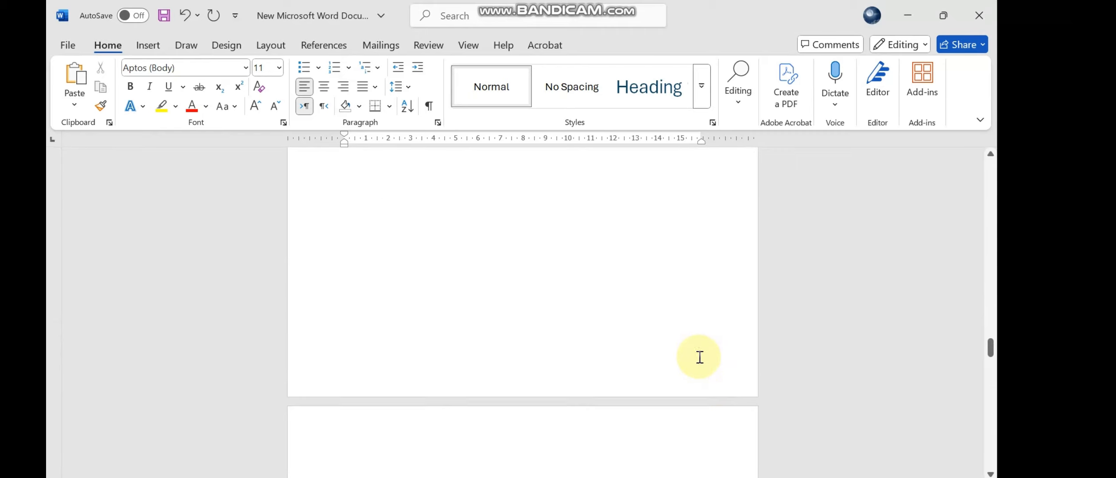
scroll(699, 357, up, 5)
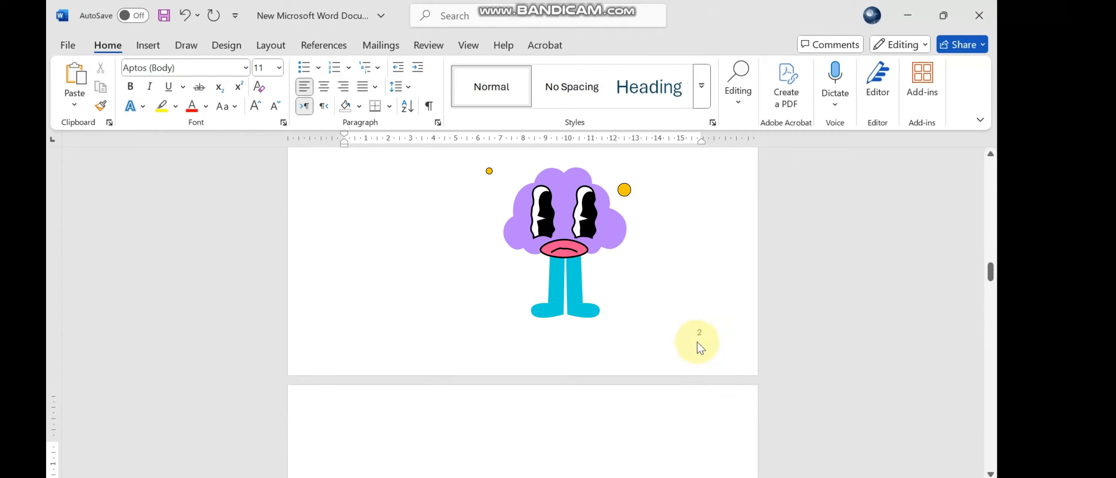
scroll(705, 343, down, 3)
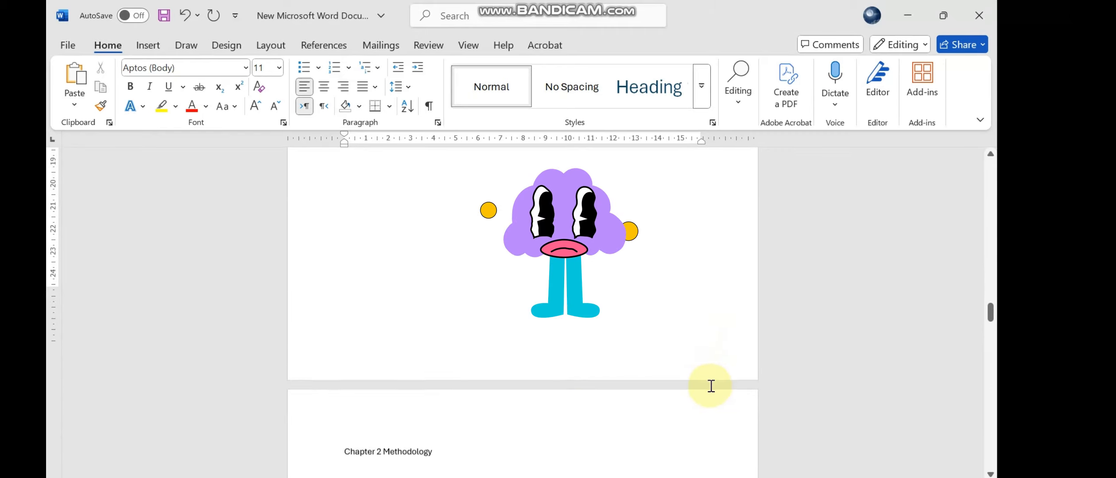
scroll(705, 315, down, 3)
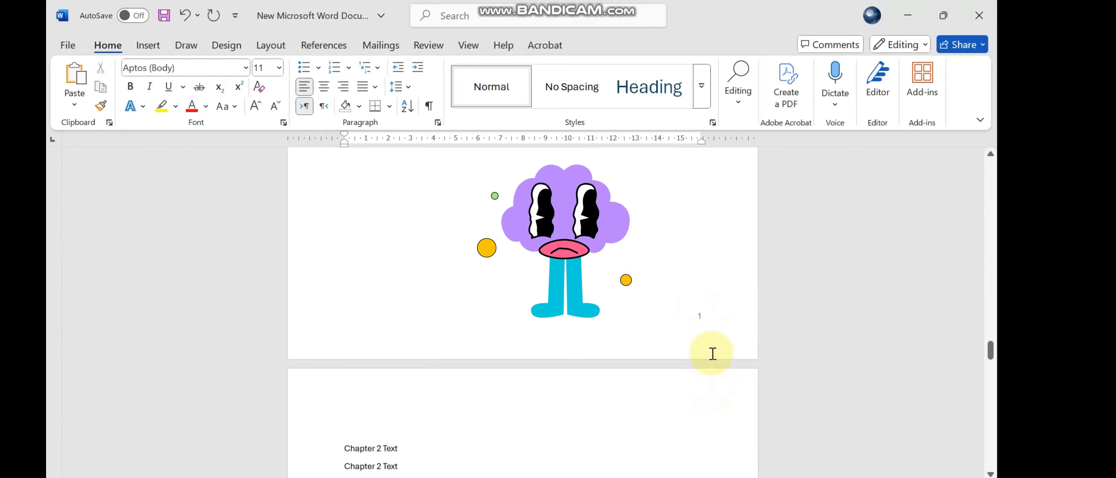
- Unlink the Chapter 2 section's footer from the previous section and set its page numbering to start at 3
double_click(700, 299)
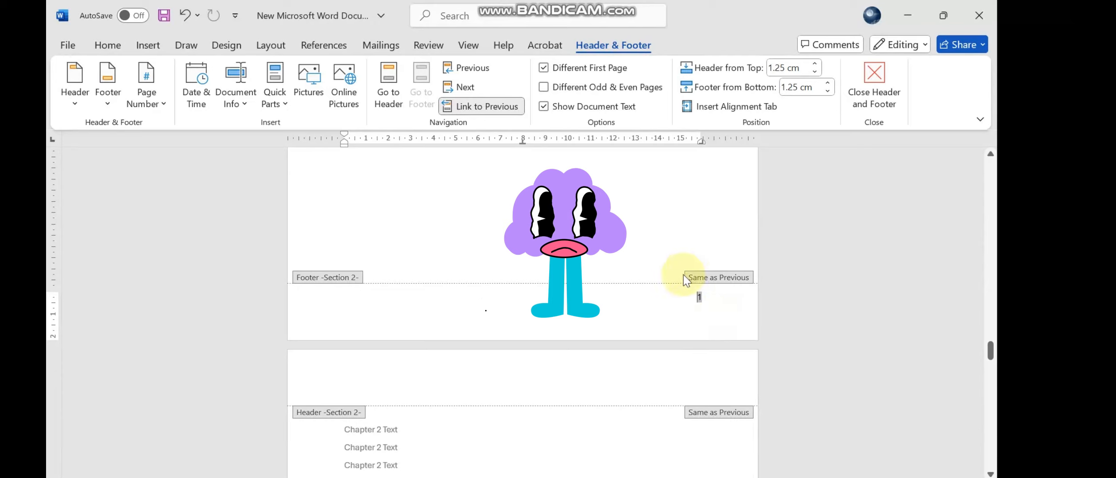
click(478, 107)
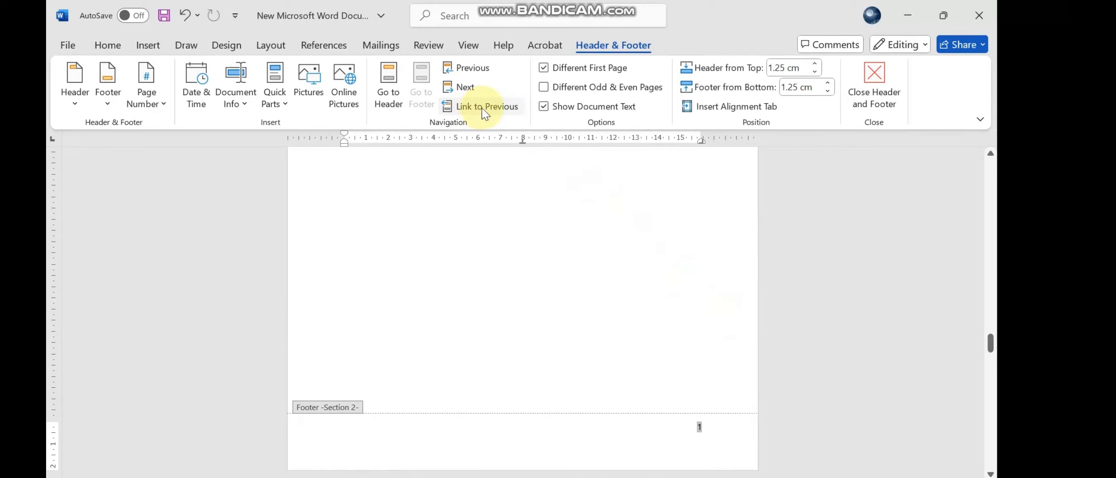
click(151, 44)
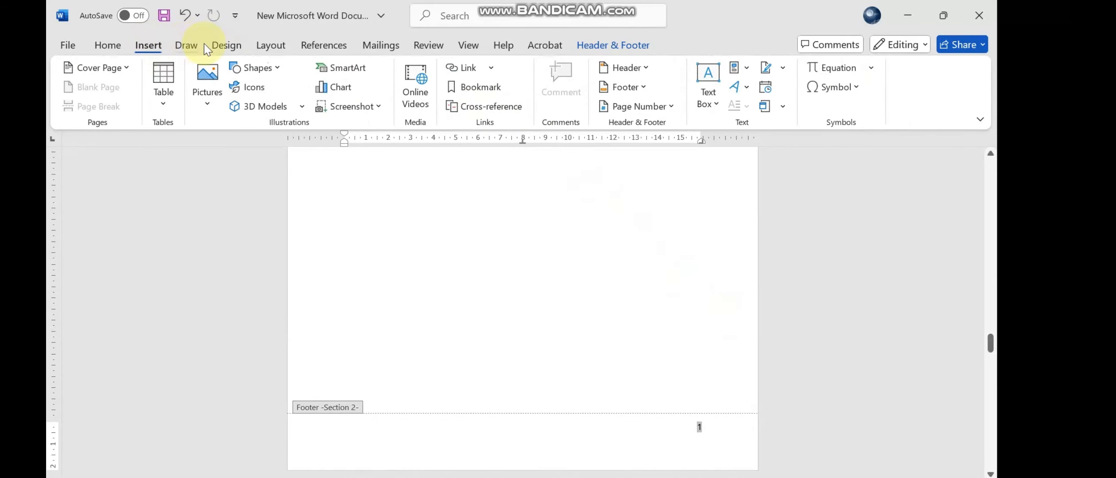
click(638, 106)
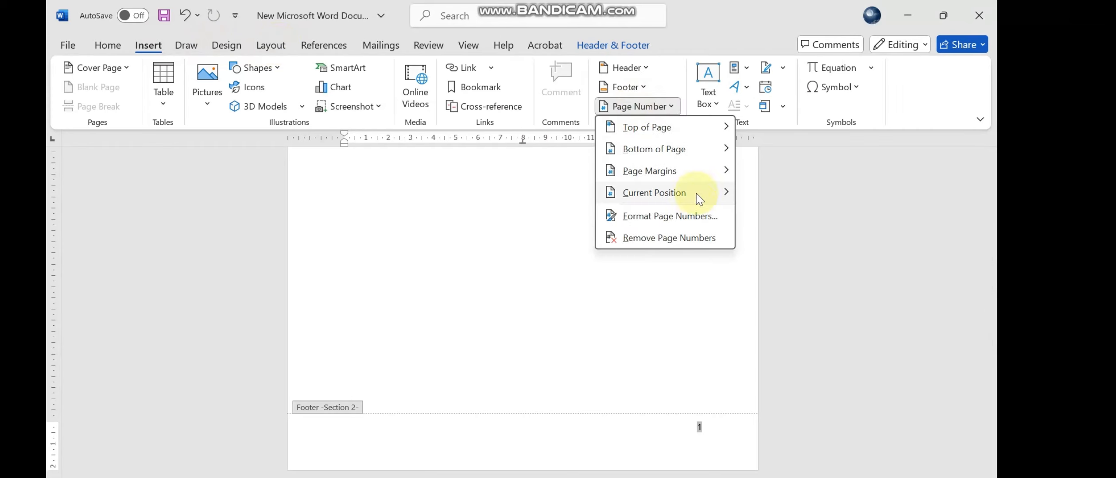
click(698, 217)
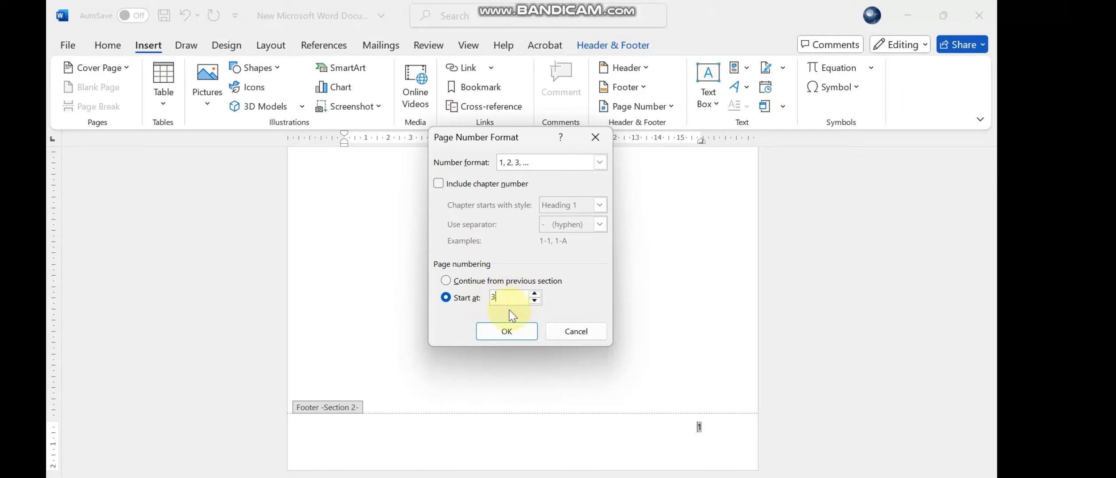
click(509, 332)
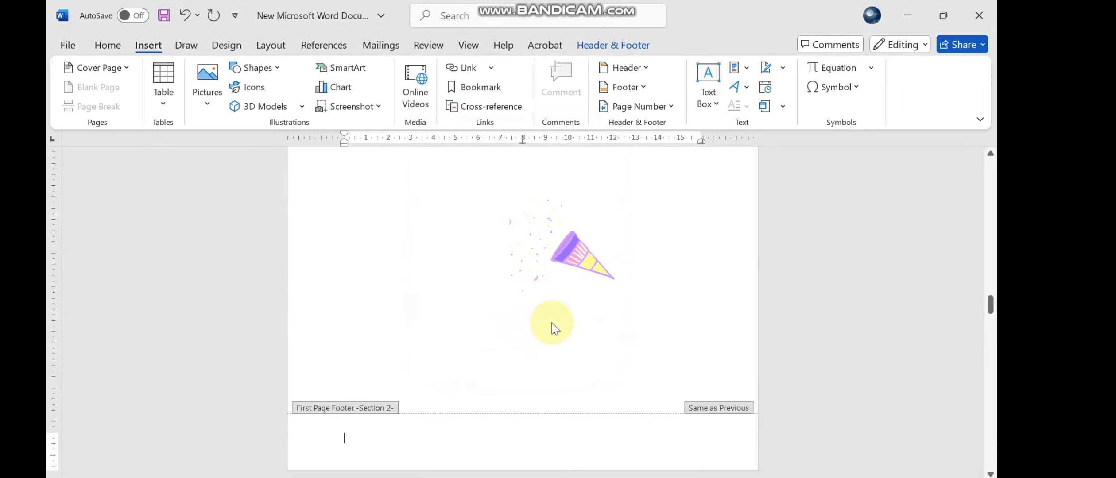
scroll(559, 330, down, 5)
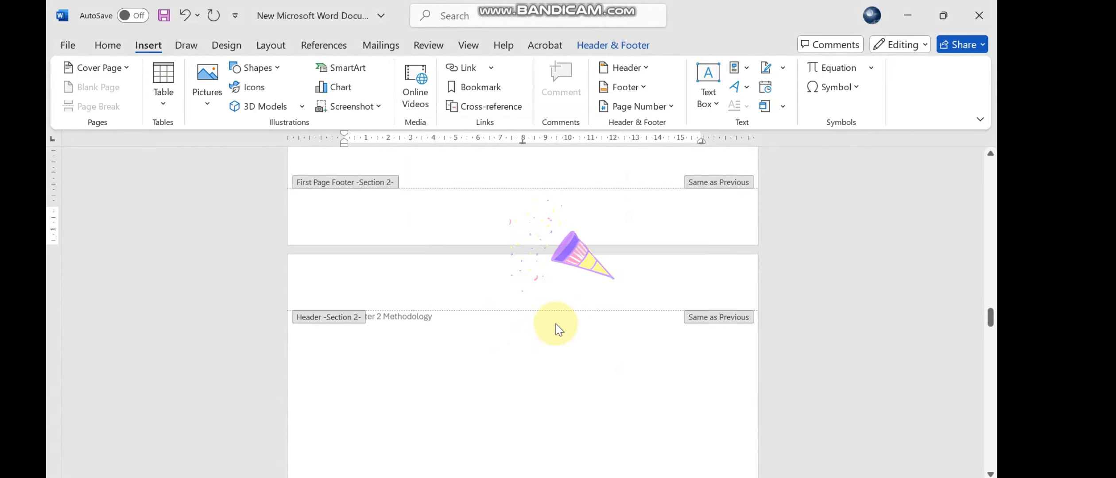
double_click(601, 350)
- Examine the page numbers from Chapter 1 through the blank page and Chapter 2 to the end of the document
scroll(601, 349, up, 4)
scroll(602, 354, down, 2)
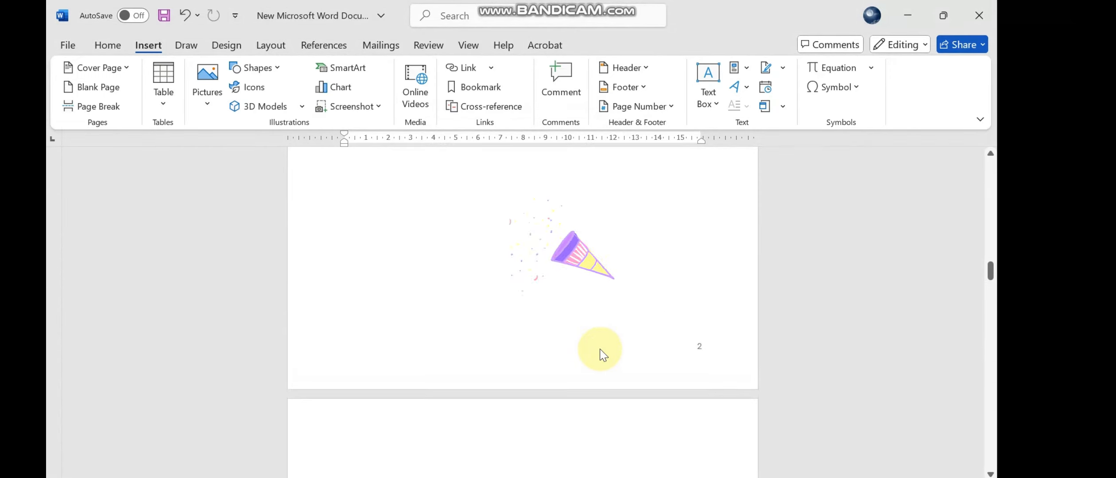
scroll(601, 348, up, 2)
scroll(601, 348, up, 10)
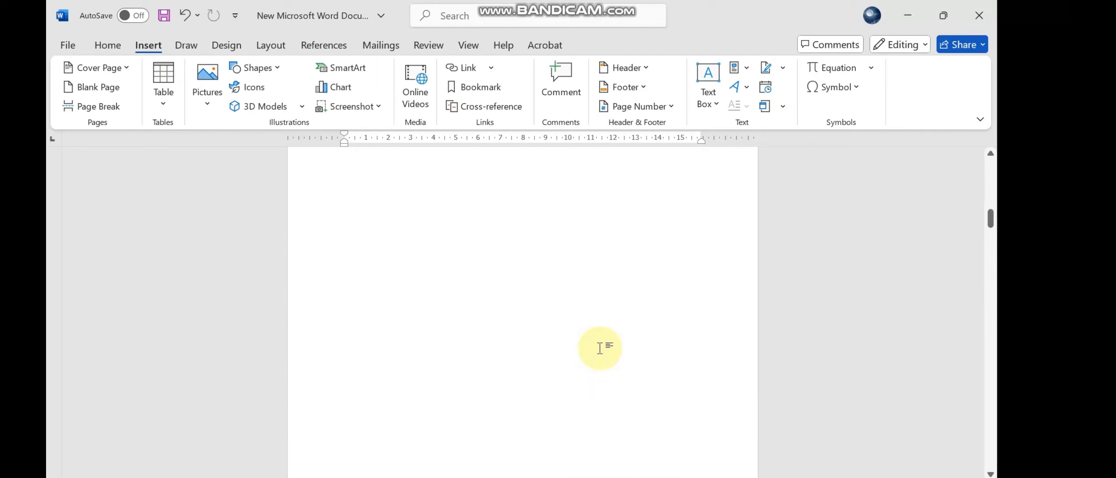
scroll(643, 318, down, 8)
scroll(568, 337, down, 5)
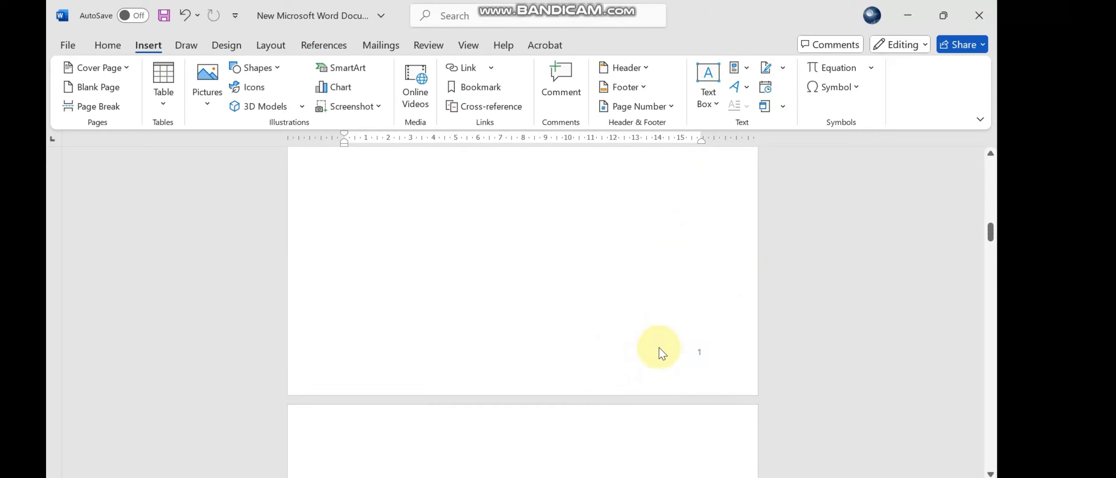
scroll(662, 353, down, 10)
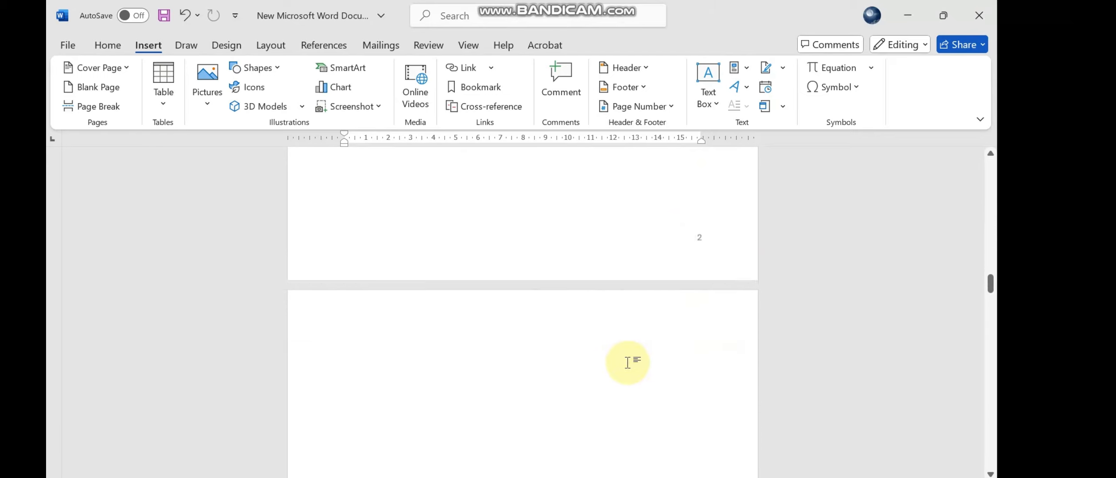
scroll(628, 363, down, 8)
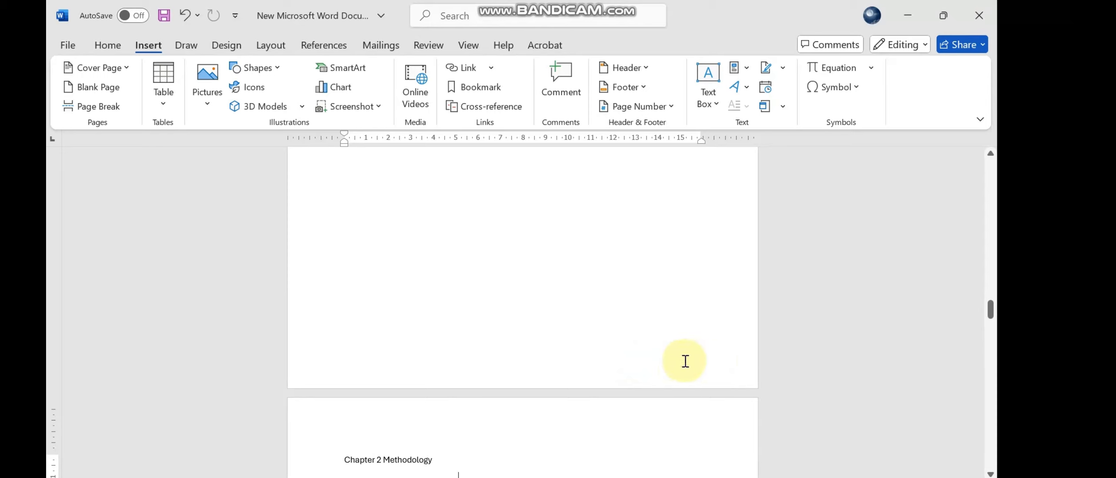
scroll(685, 361, down, 10)
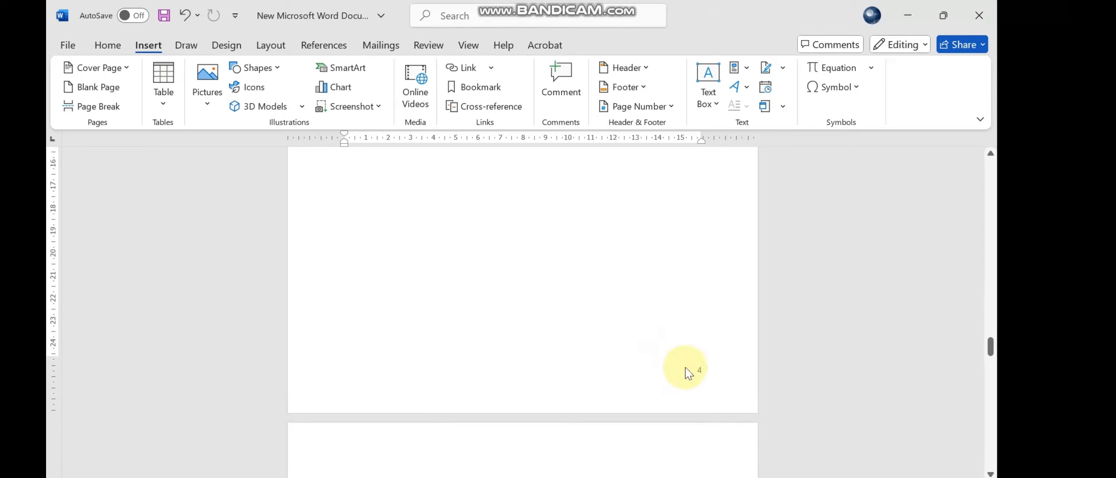
scroll(643, 350, down, 10)
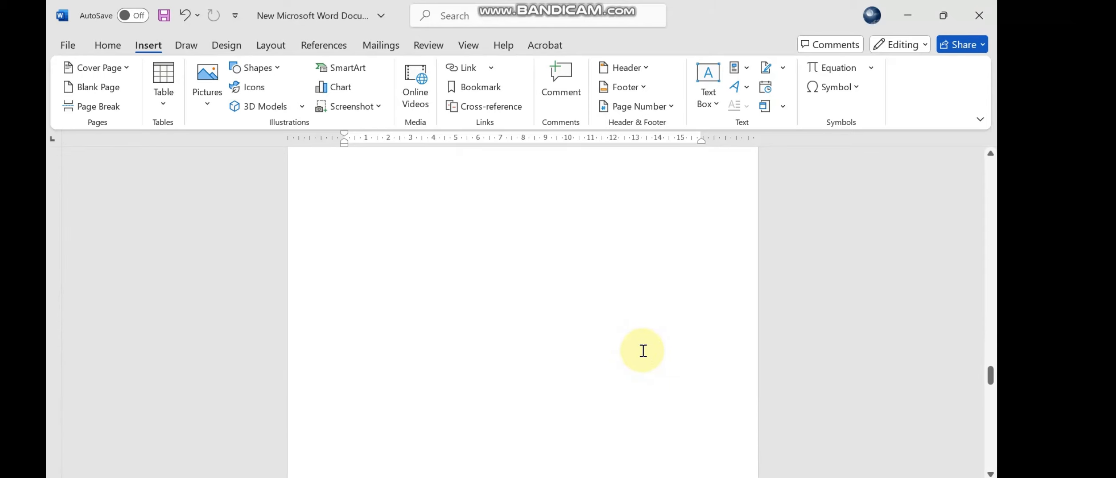
scroll(668, 335, down, 15)
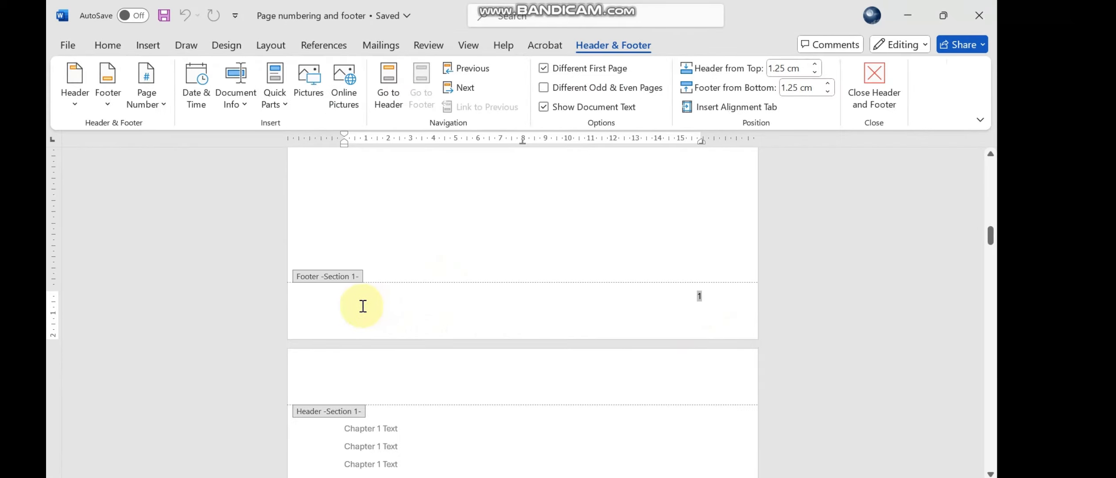
- Add the text "PhD Thesis" to the Section 1 footer on the Chapter 1 Introduction page and leave footer editing
click(356, 306)
click(353, 309)
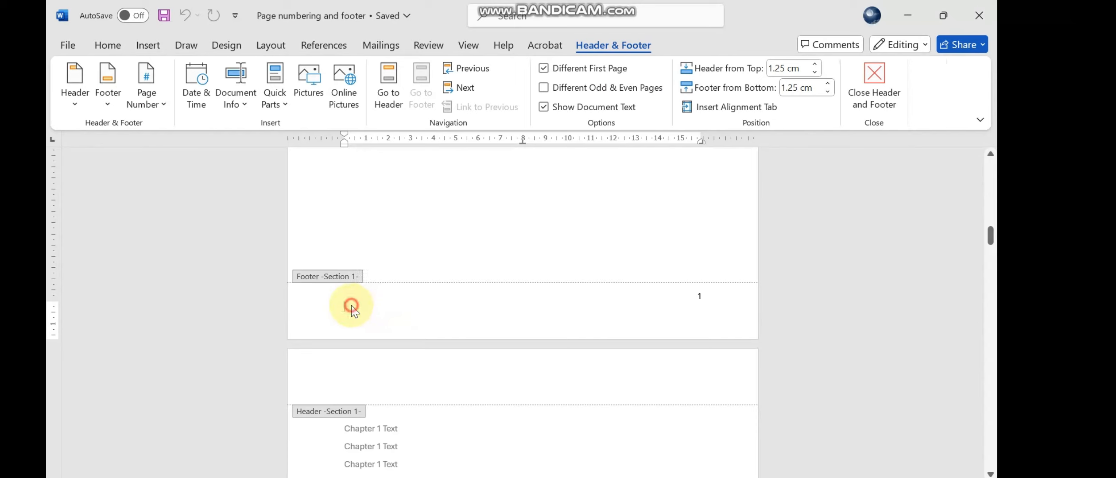
text(PhD Thesis)
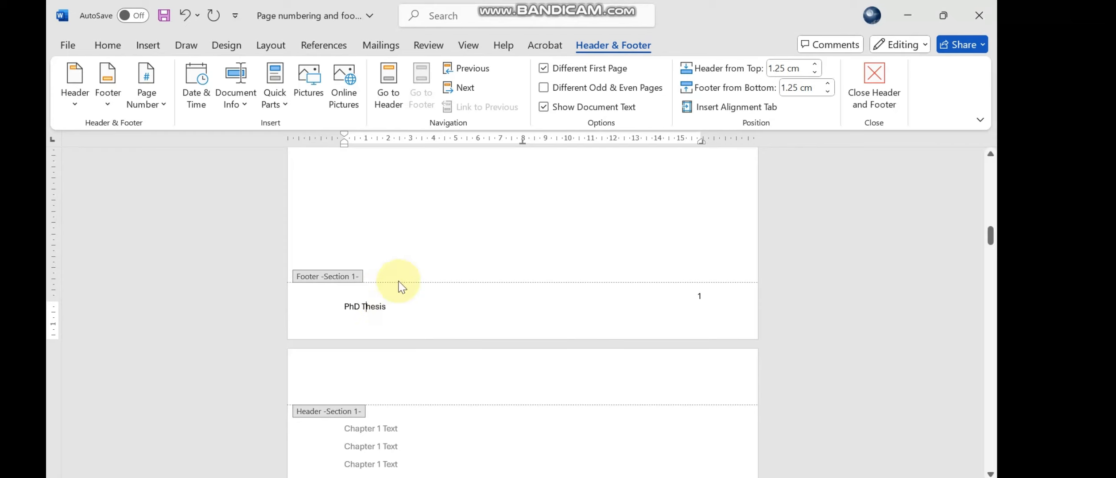
double_click(446, 197)
- Examine the footer text and page numbers from the pages before Chapter 1 to the Chapter 2 Methodology page
scroll(473, 290, up, 3)
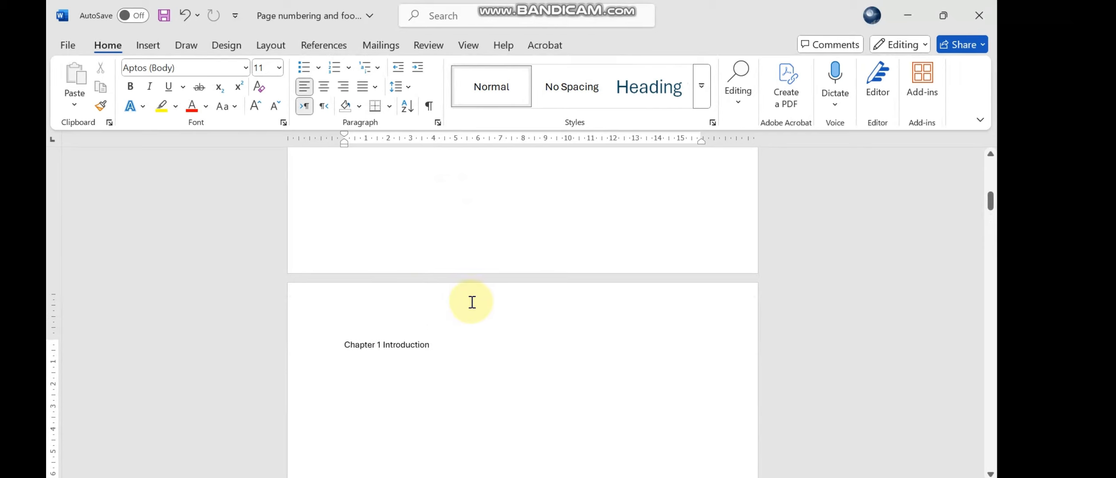
scroll(472, 302, up, 5)
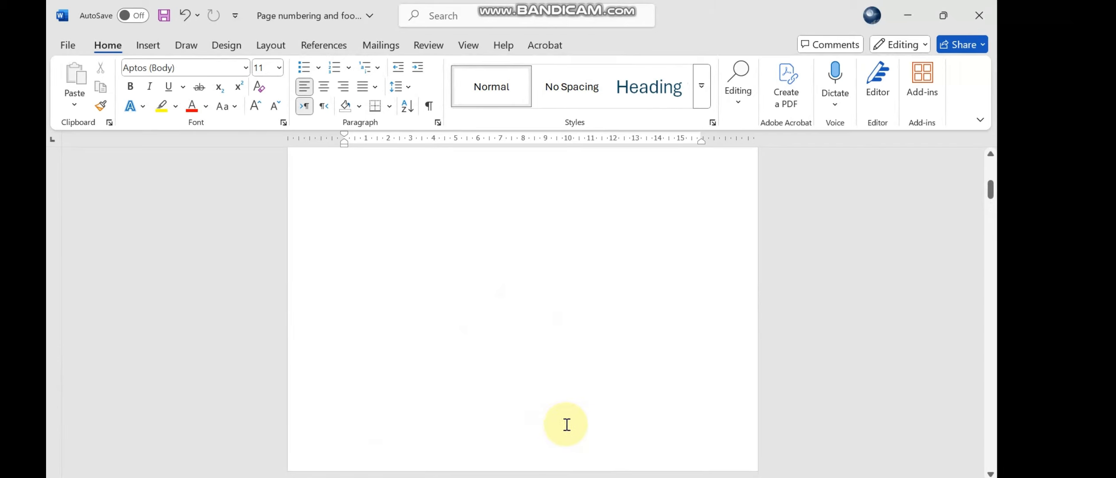
scroll(565, 418, down, 10)
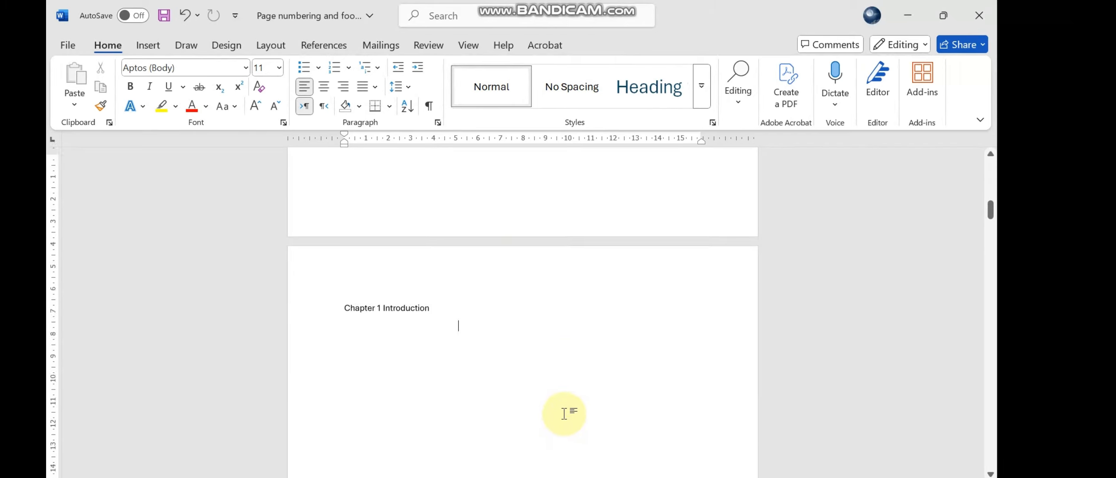
scroll(568, 411, down, 2)
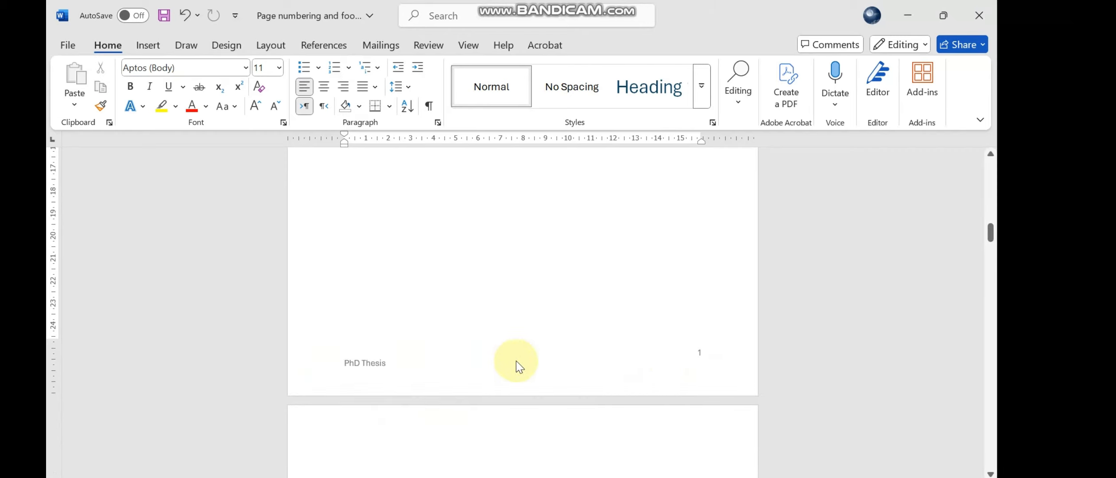
scroll(491, 361, down, 20)
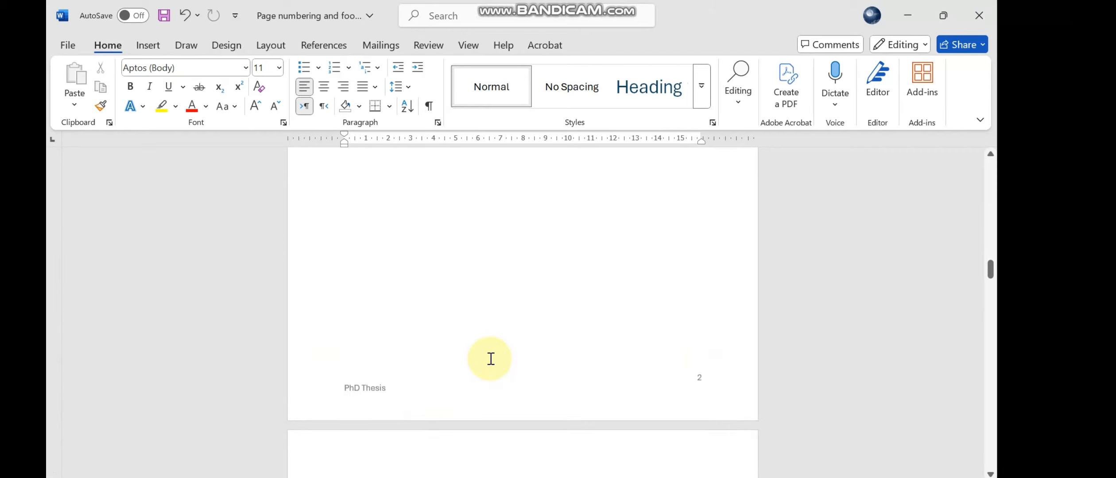
scroll(405, 374, down, 15)
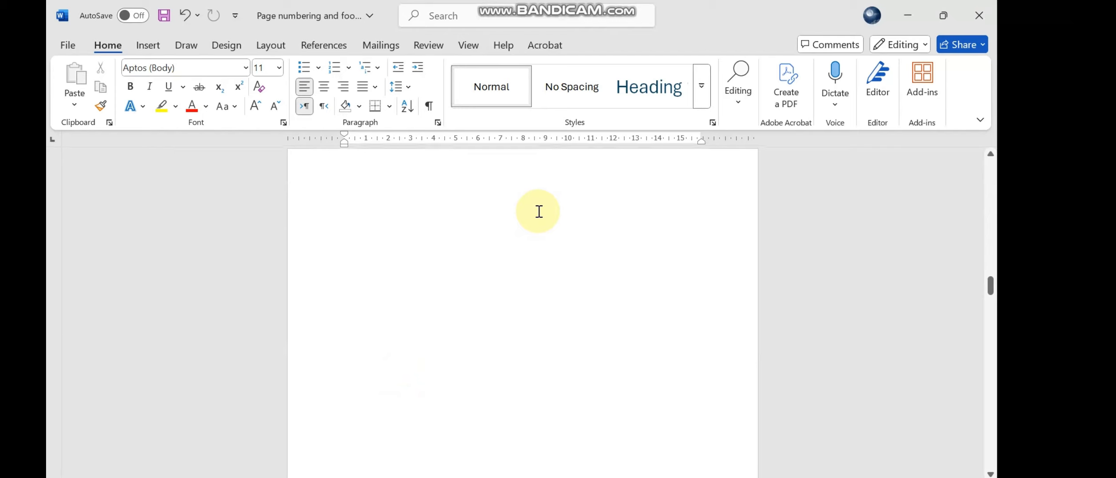
scroll(515, 341, down, 10)
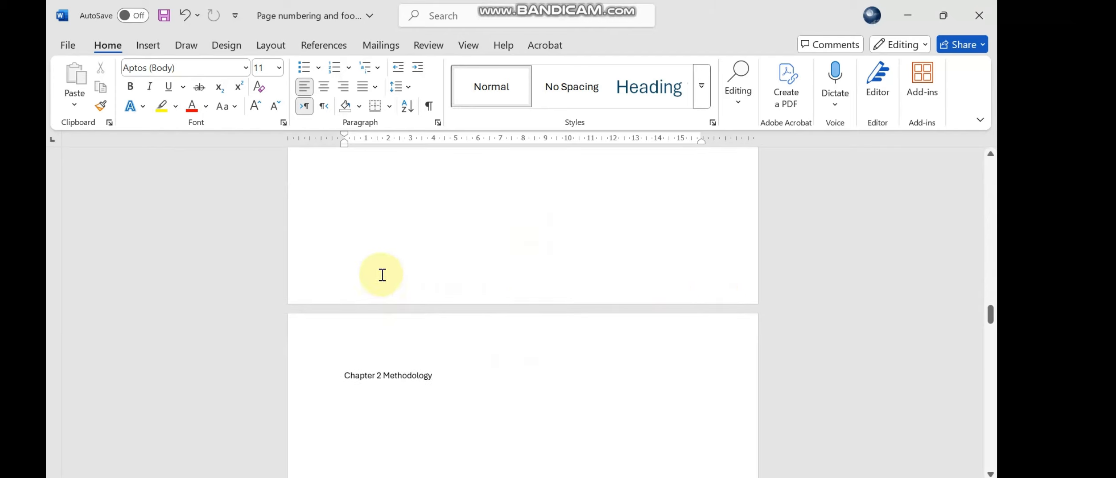
scroll(513, 285, down, 5)
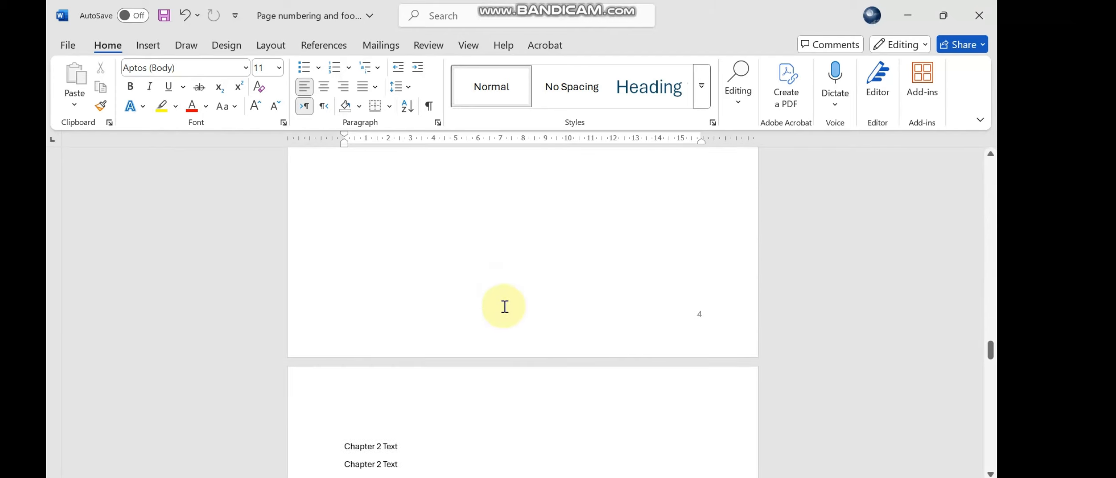
- Add the text "PhD Thesis" to the Section 2 footer on the Chapter 2 Methodology page and leave footer editing
double_click(421, 339)
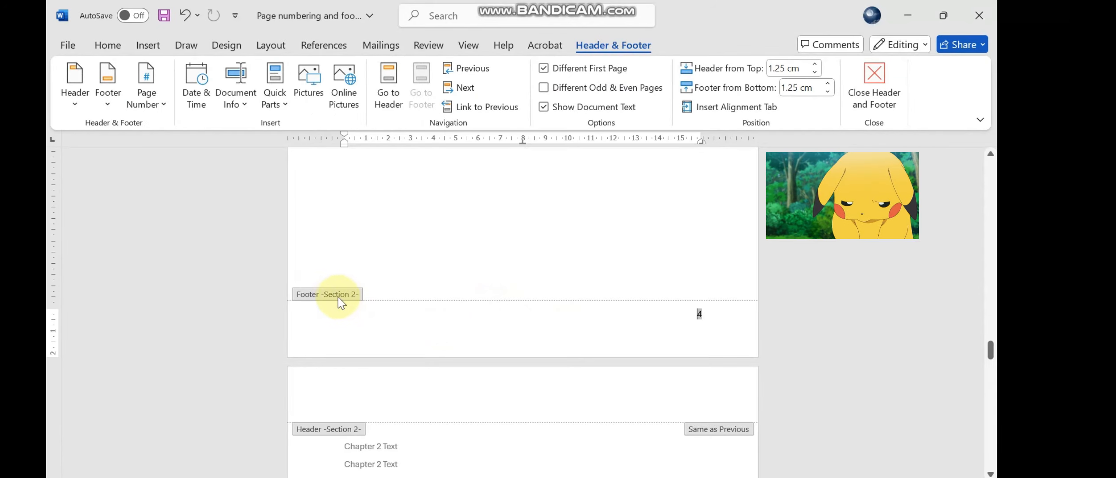
scroll(347, 296, up, 11)
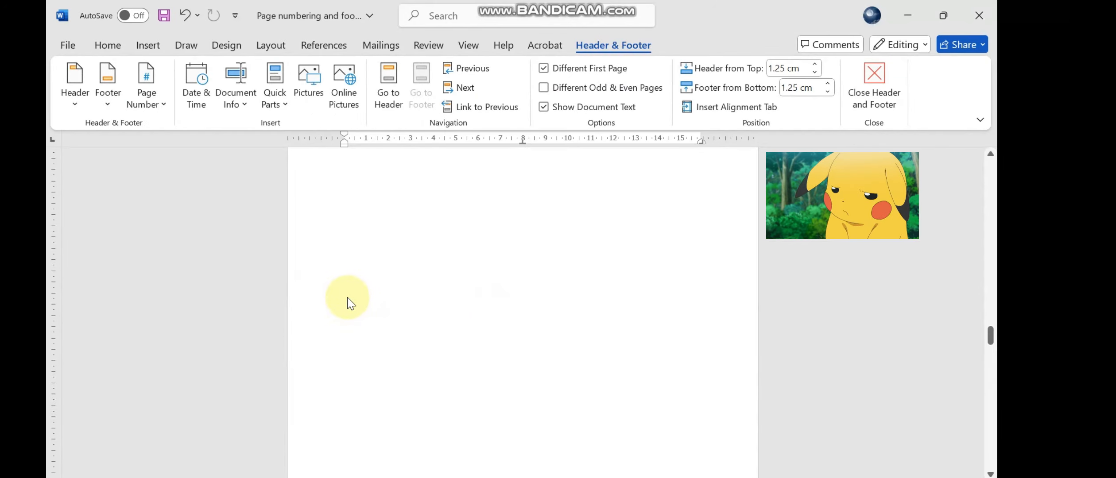
scroll(354, 255, up, 10)
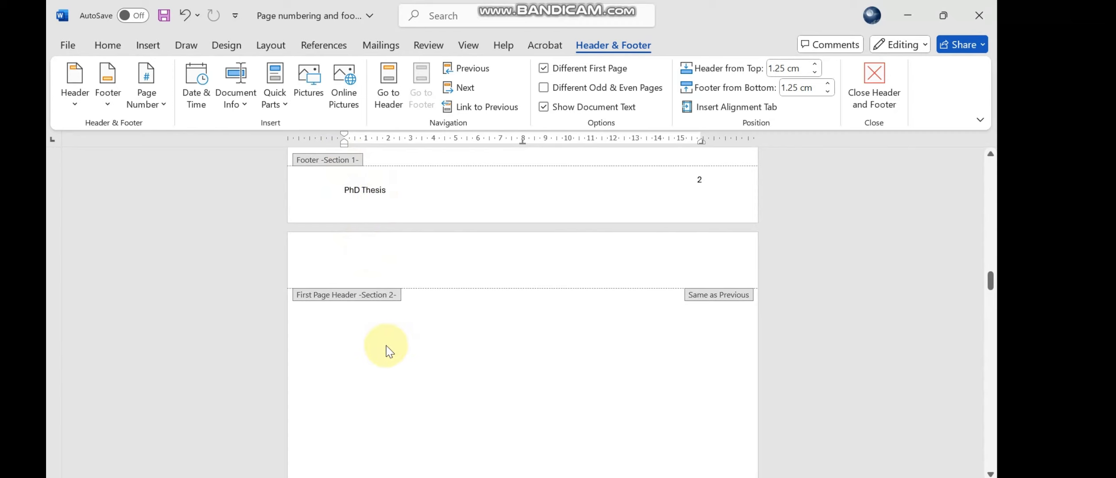
scroll(384, 350, down, 10)
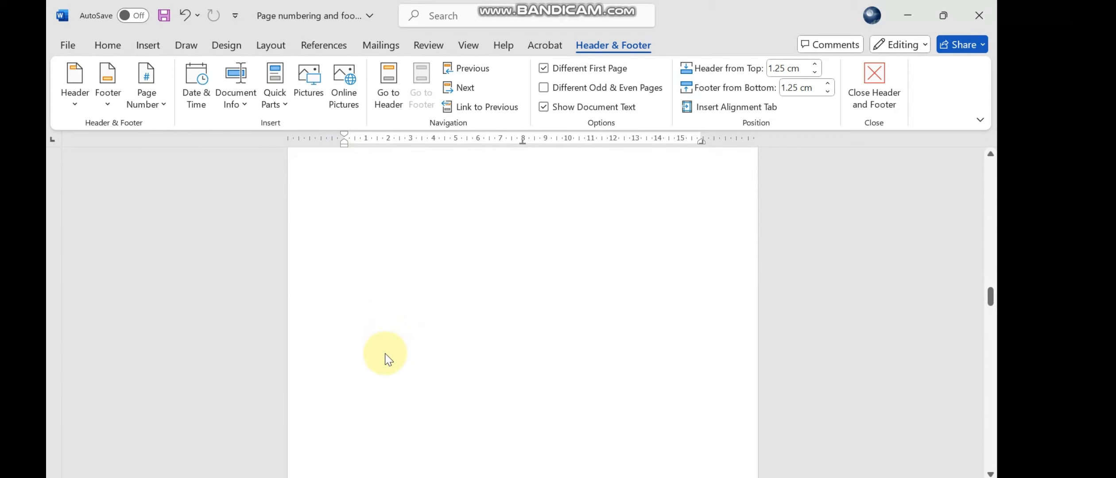
scroll(386, 353, down, 1)
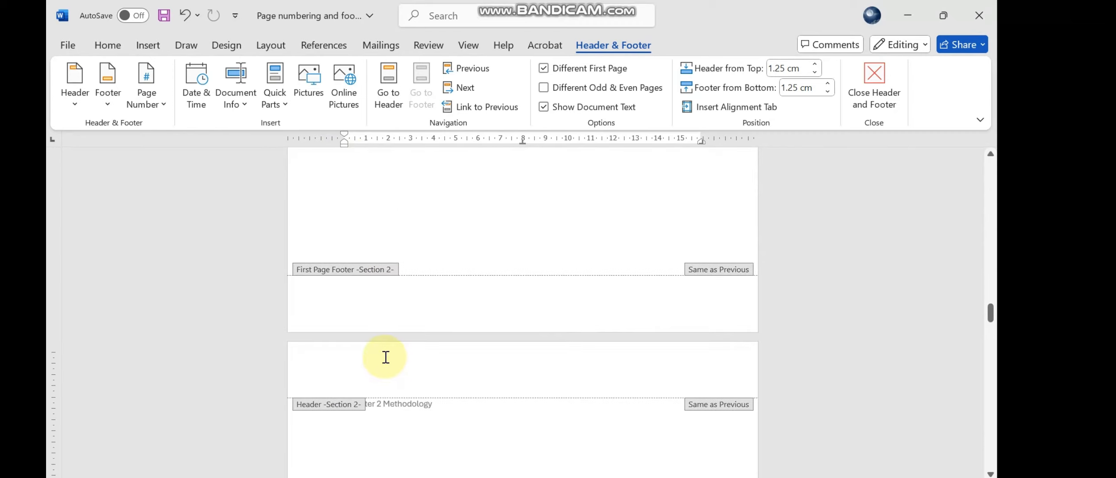
scroll(386, 357, down, 6)
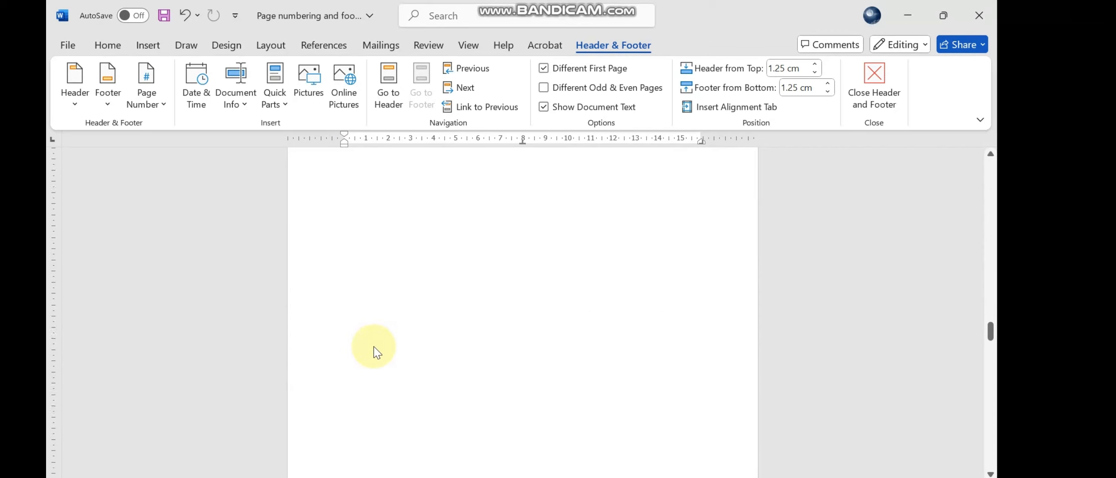
scroll(375, 352, down, 5)
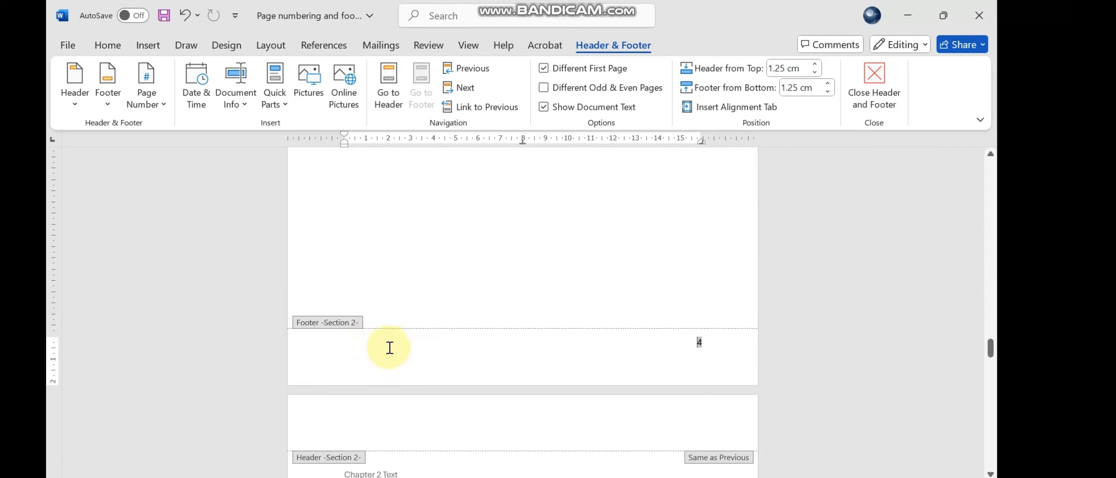
right_click(375, 348)
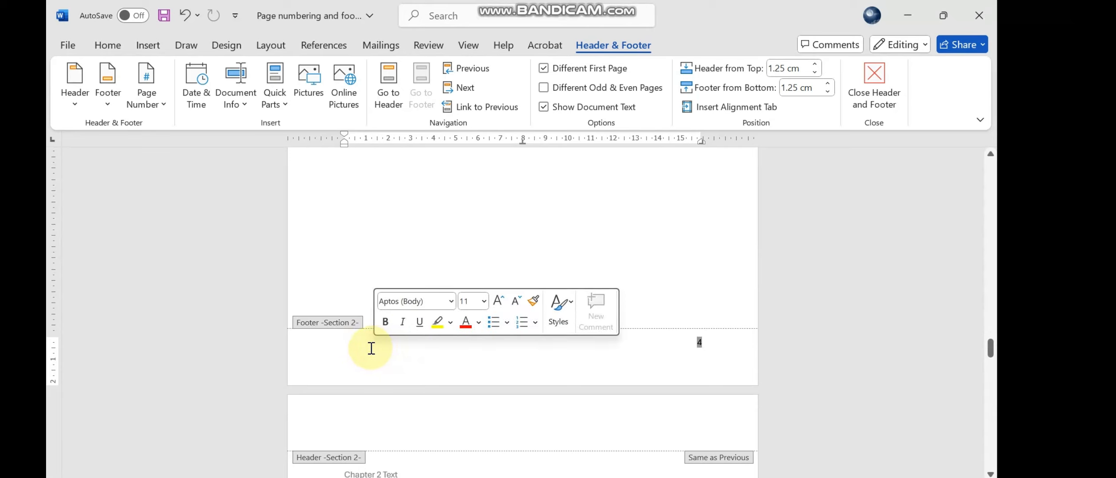
click(371, 348)
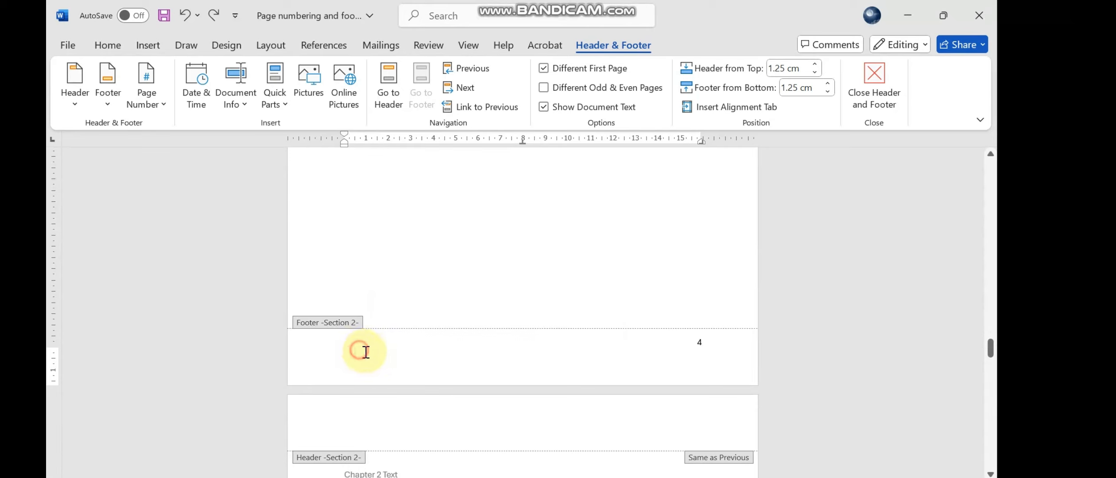
text(PhD Thesis)
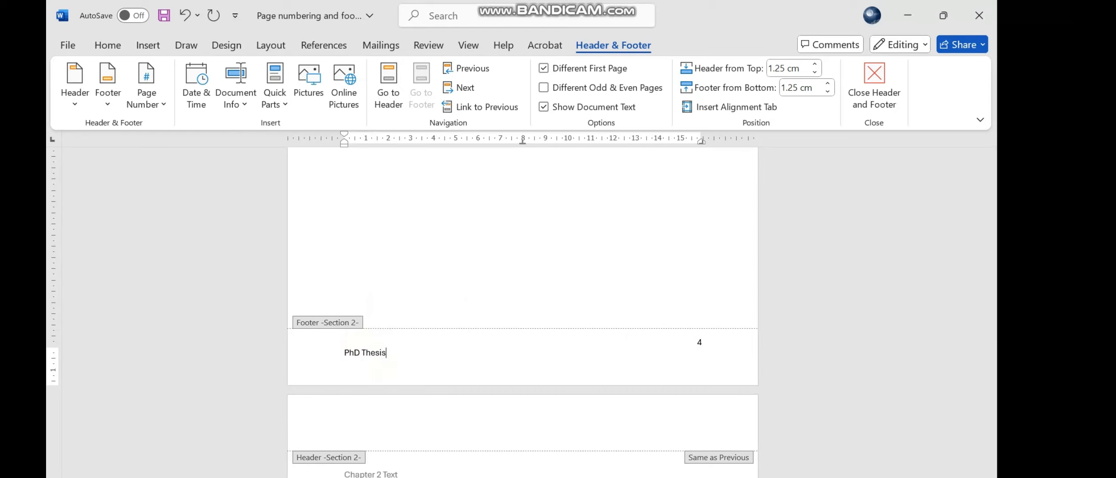
double_click(460, 284)
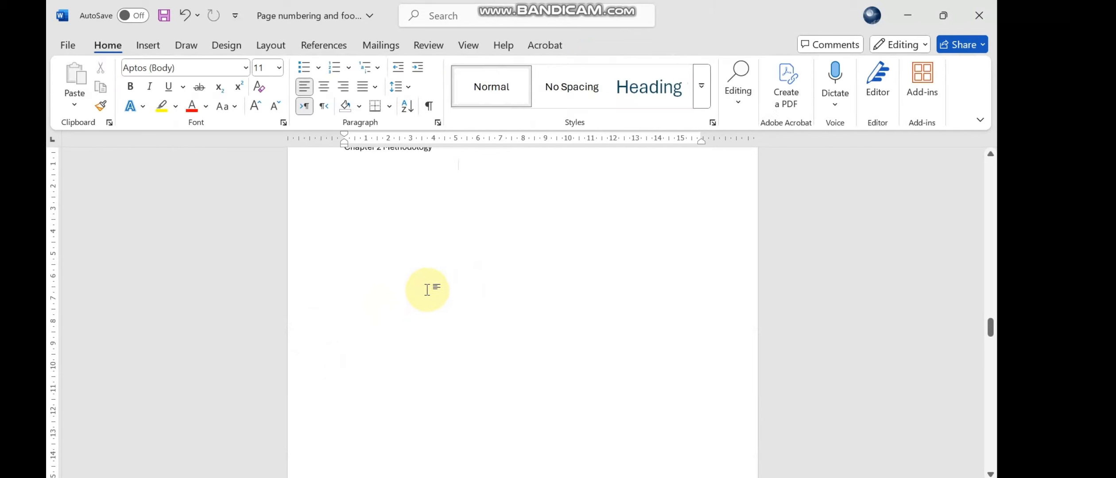
- Examine the footer text and page numbers from the start of the document through all the chapters
scroll(452, 310, up, 5)
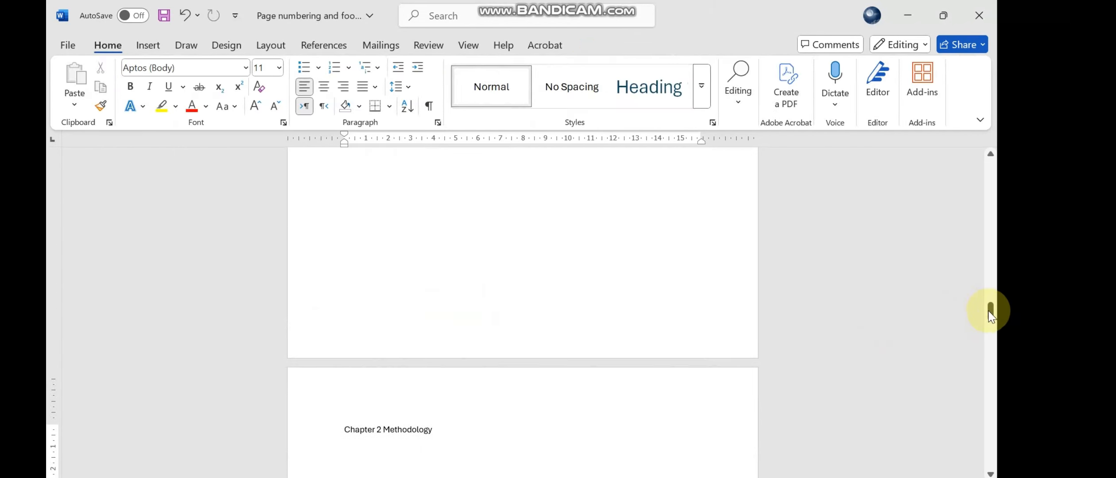
drag(991, 311, 998, 170)
scroll(747, 314, down, 5)
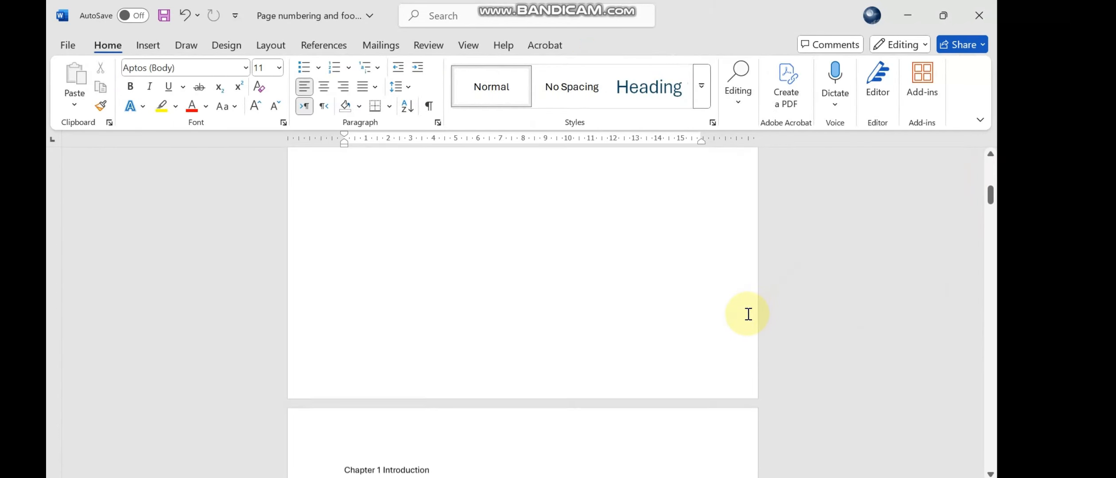
scroll(752, 345, down, 10)
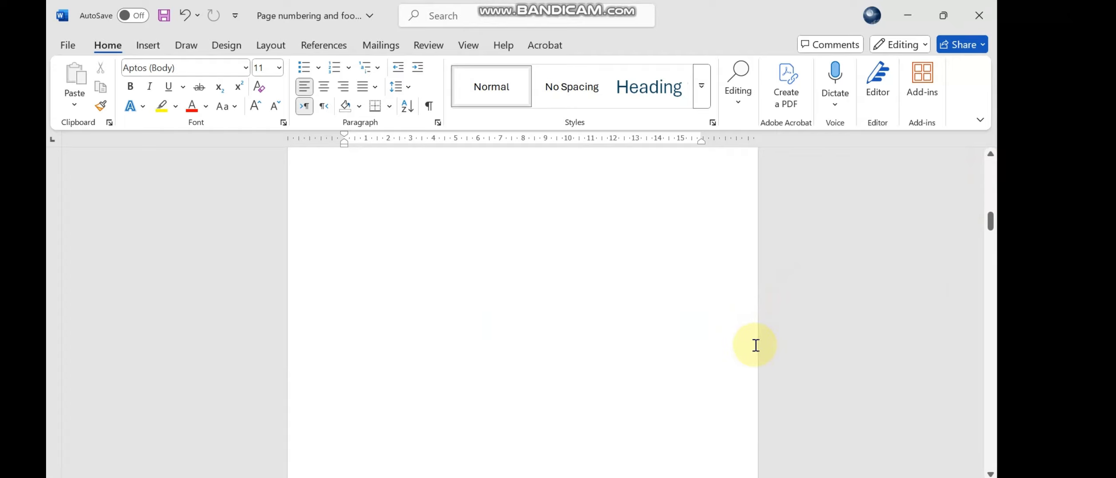
scroll(236, 279, down, 3)
scroll(847, 304, down, 8)
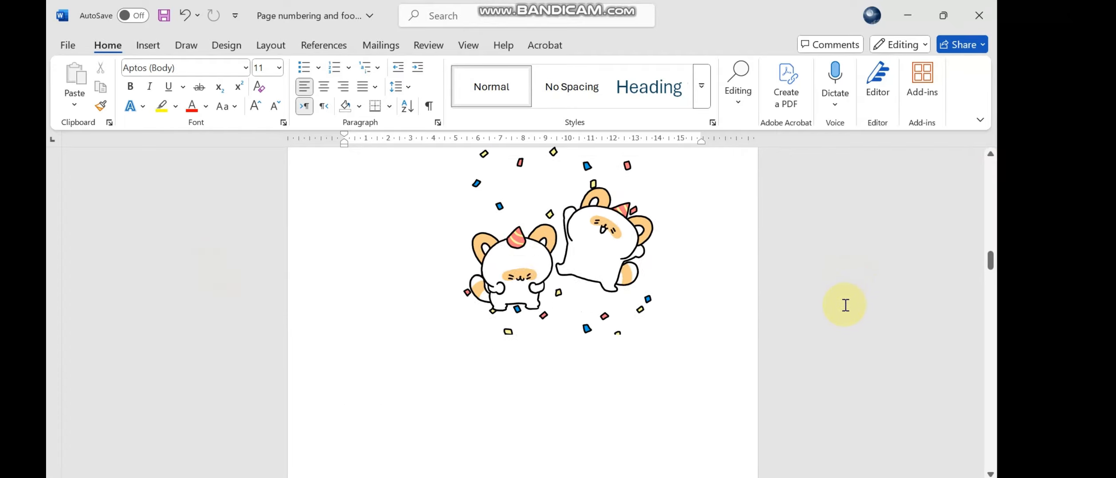
scroll(737, 336, down, 15)
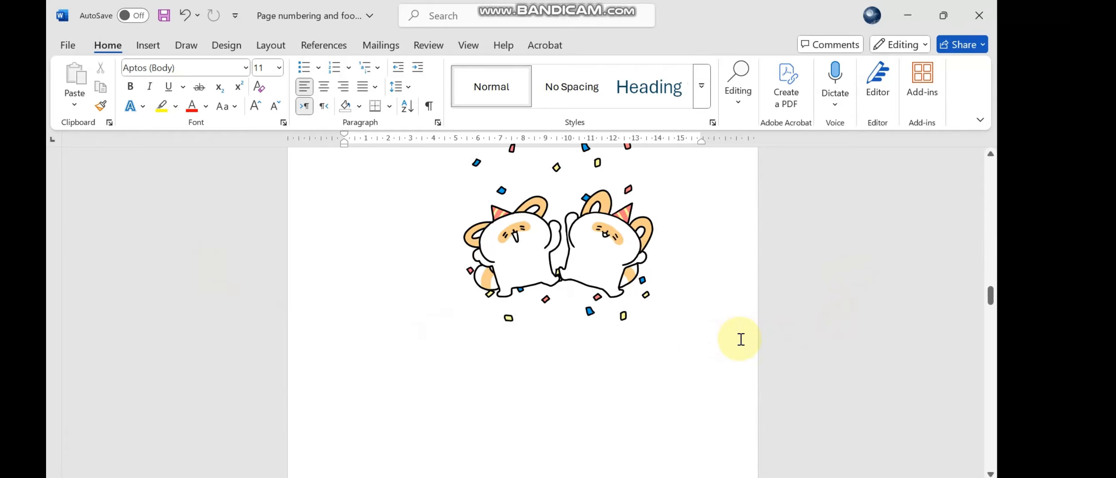
scroll(746, 337, down, 15)
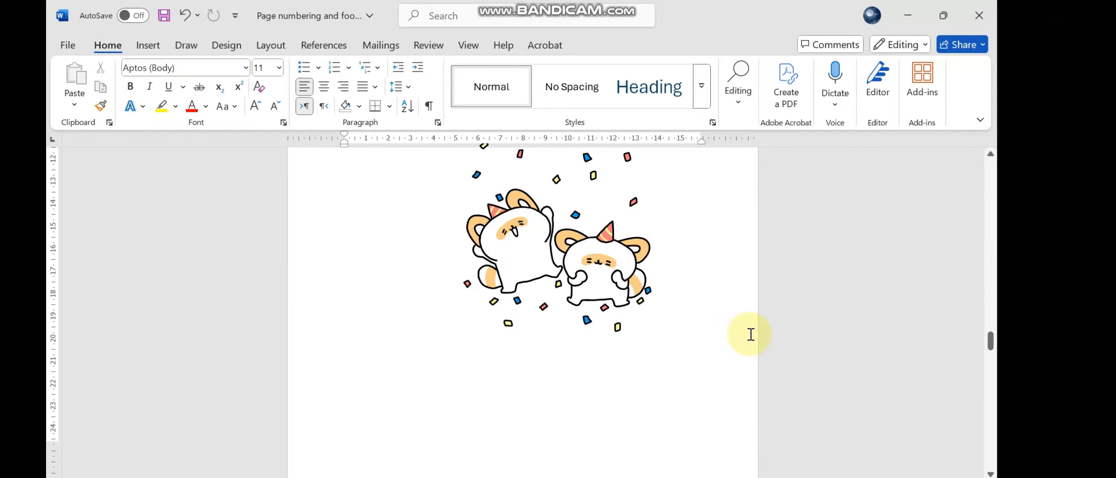
scroll(697, 331, down, 15)
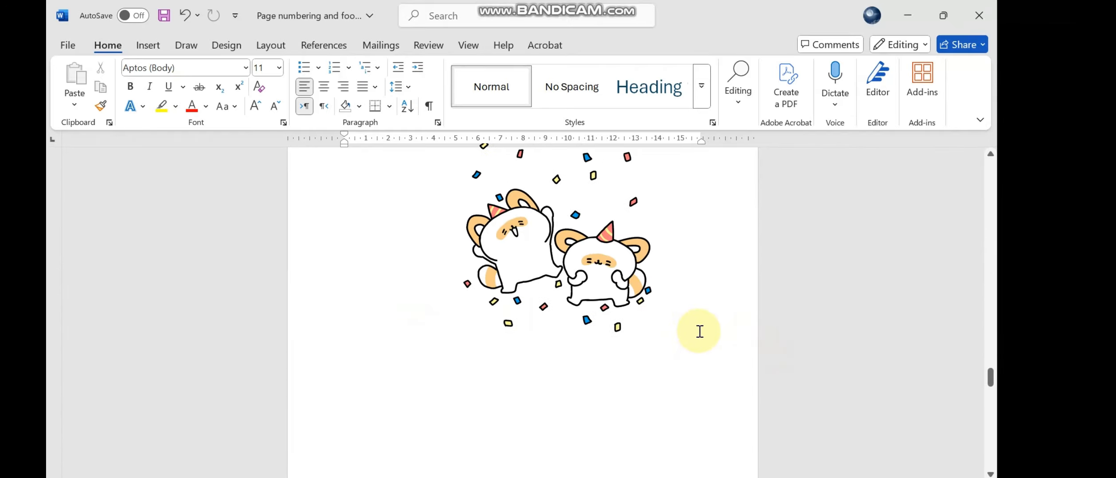
scroll(629, 367, down, 10)
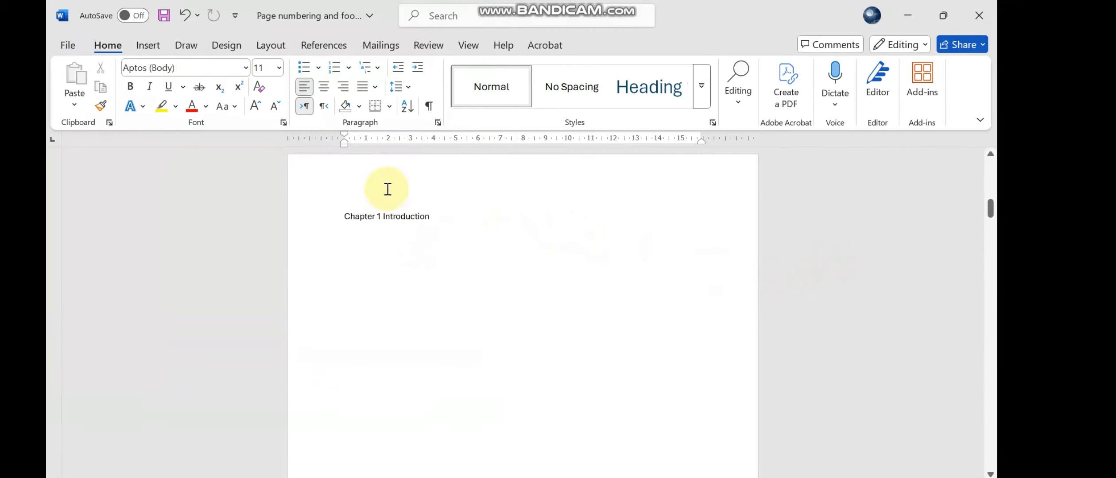
- Add the text "Learn with sombrero" to the Section 1 header on the Chapter 1 Introduction page and leave header editing
click(386, 185)
double_click(386, 185)
text(Learn with sombre)
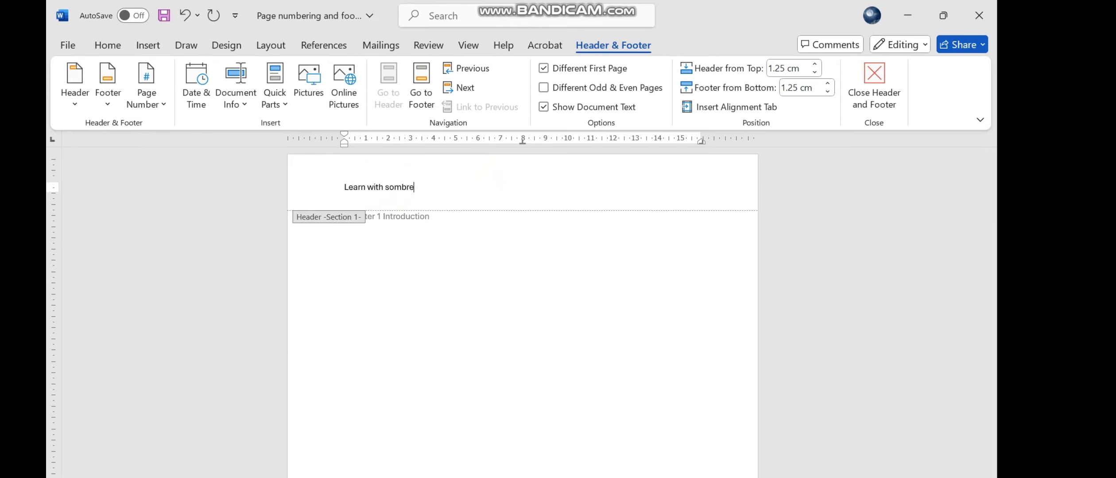
double_click(622, 323)
- Examine the header text alongside the footers from Chapter 1 through Chapter 2 and Chapter 3 Results
scroll(446, 256, down, 10)
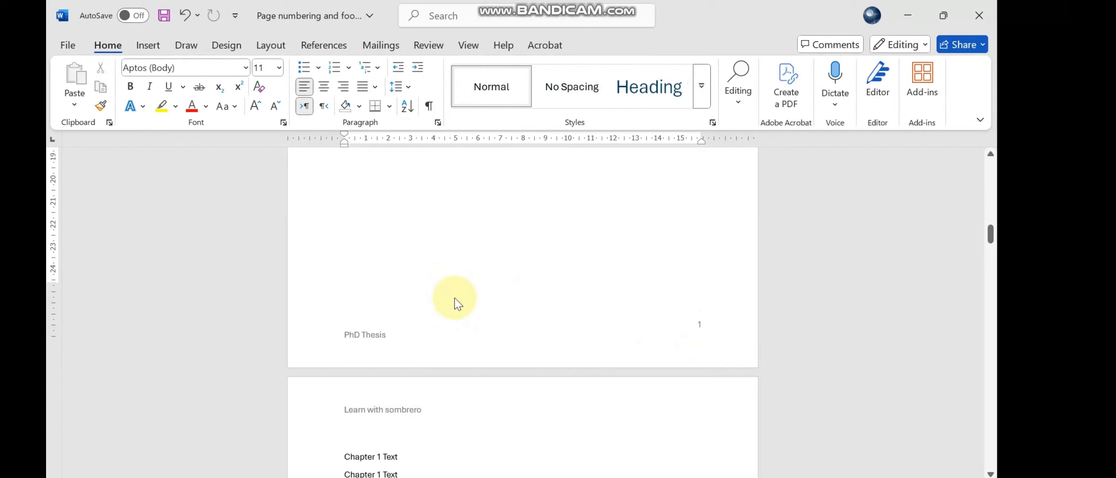
scroll(454, 297, down, 10)
scroll(406, 269, down, 8)
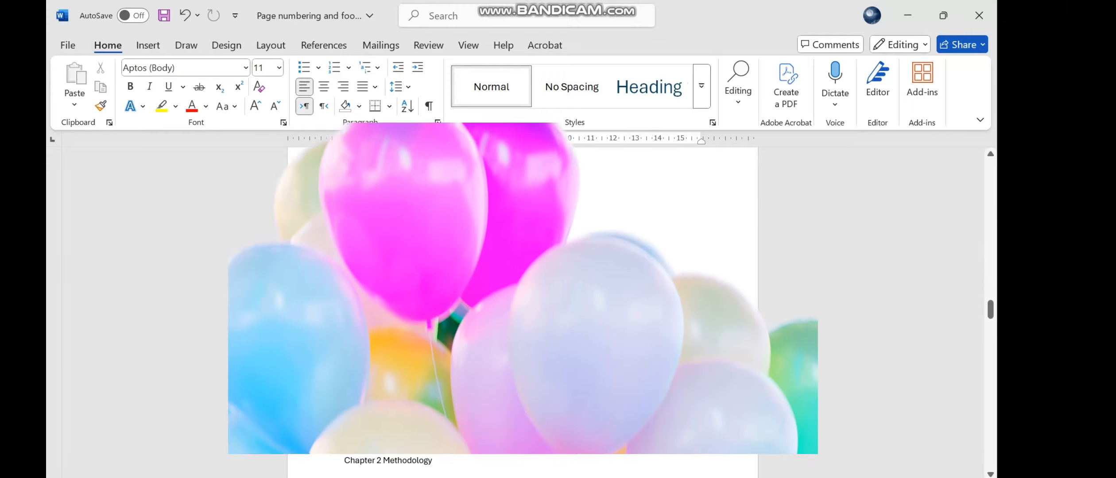
scroll(442, 288, down, 10)
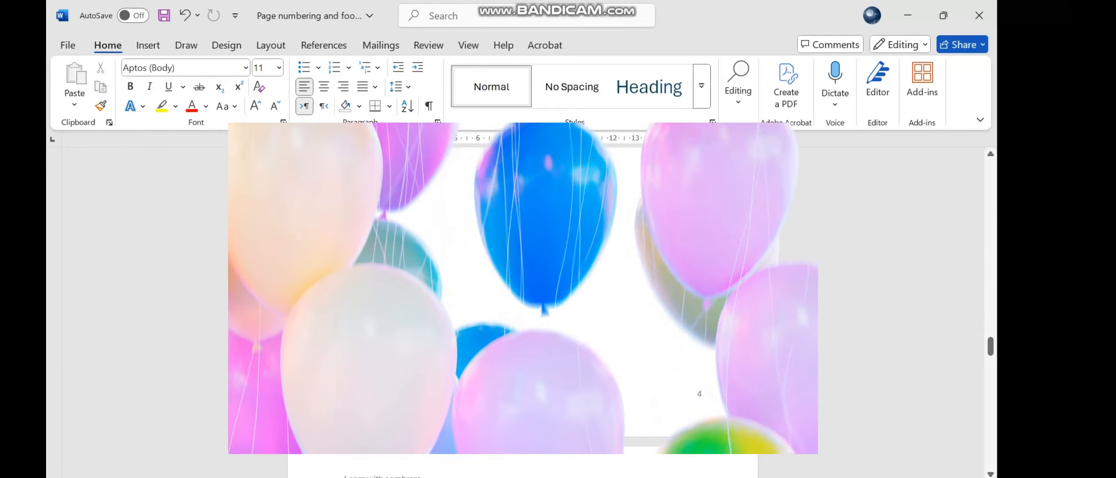
scroll(401, 300, down, 10)
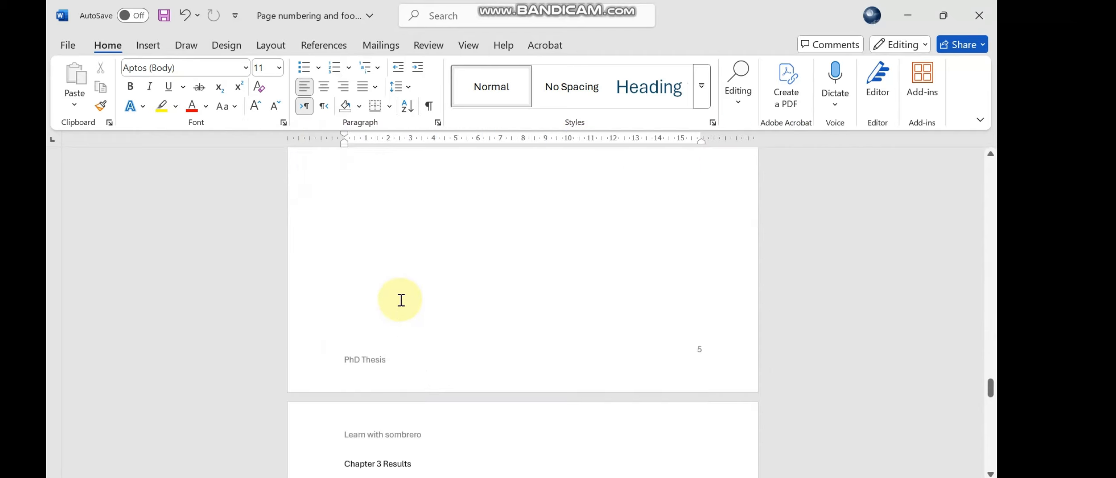
scroll(401, 301, down, 10)
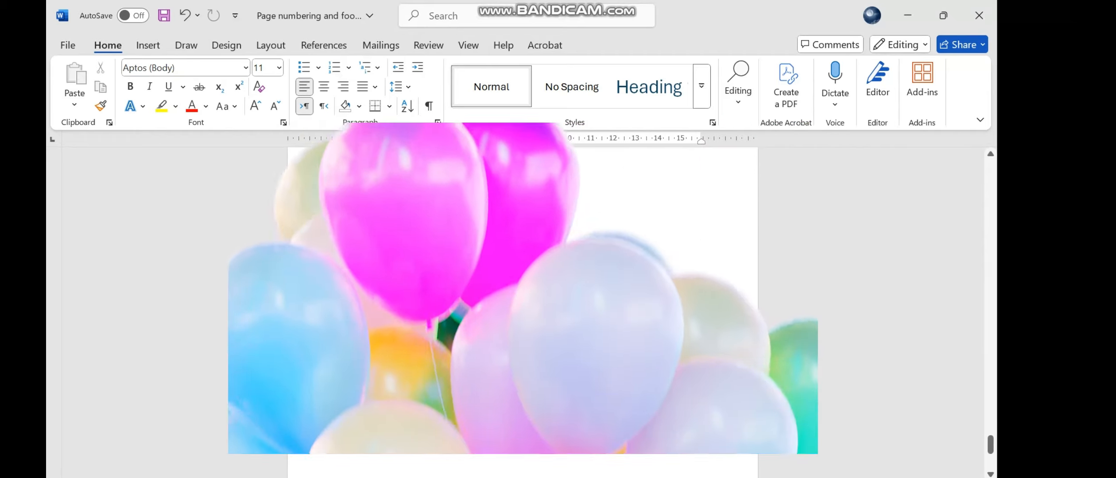